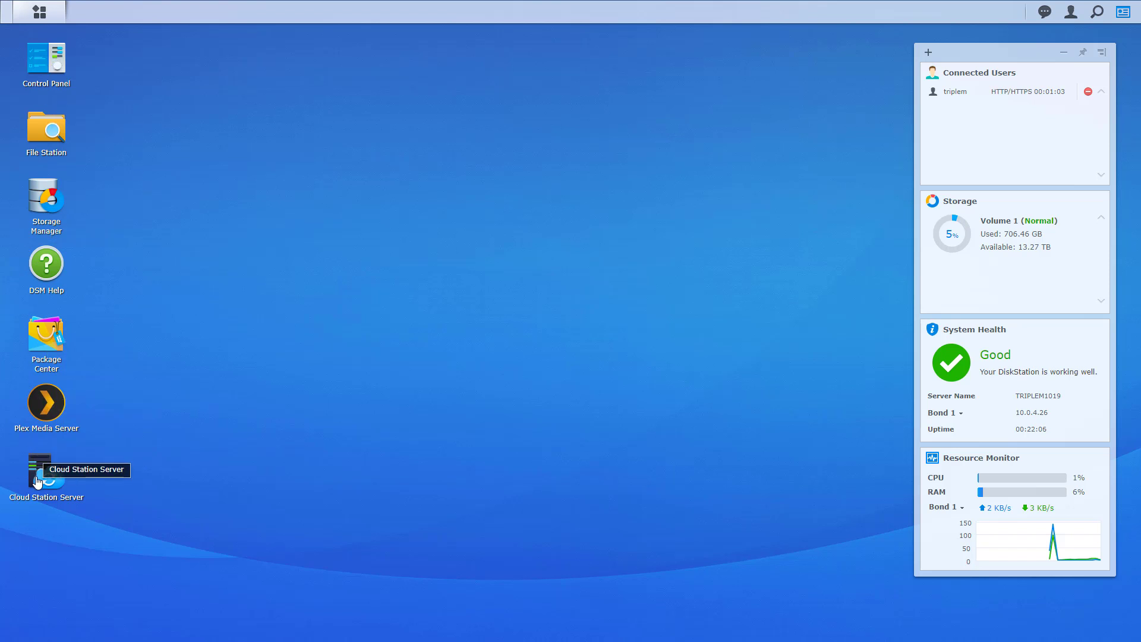
Step: Toggle the Main Menu app grid open and shut, returning to the DSM desktop widgets
left_click(40, 13)
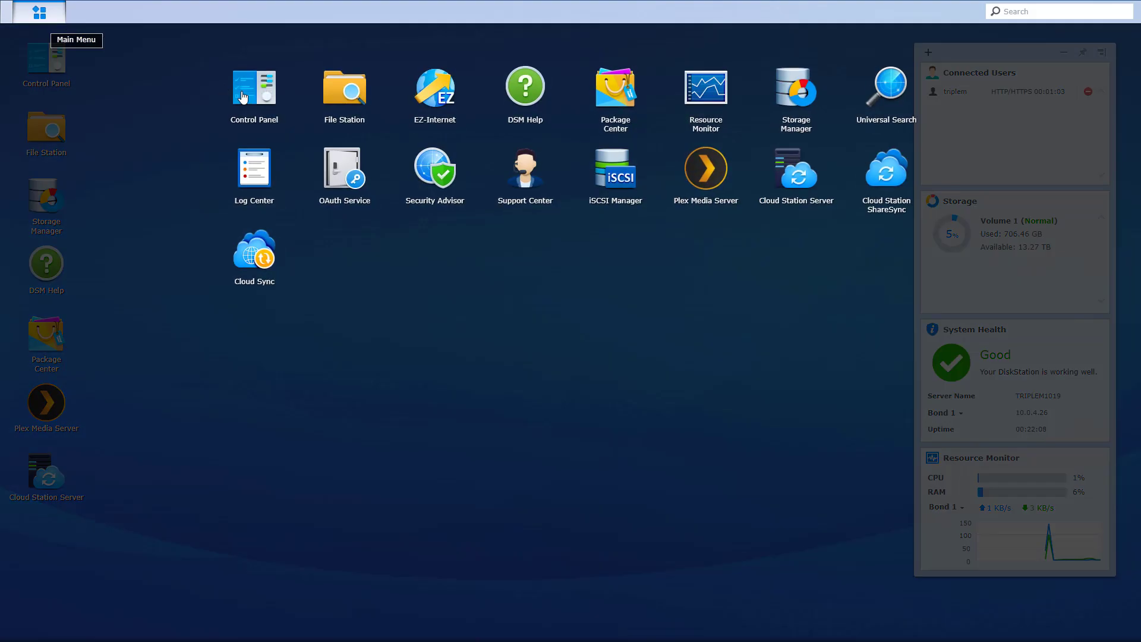
left_click(330, 424)
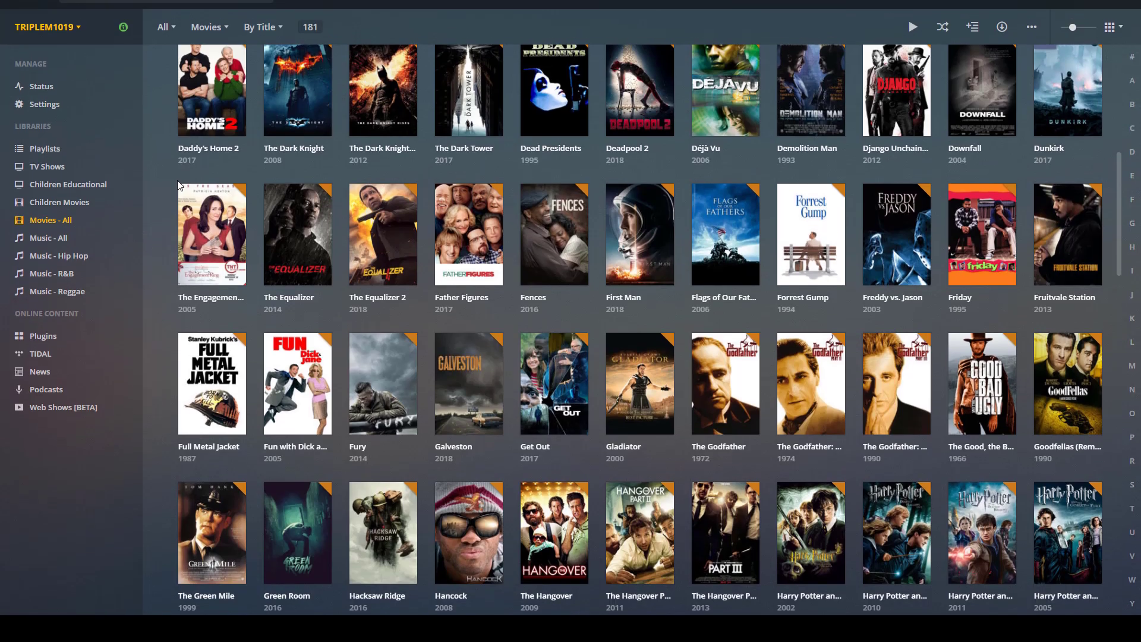
scroll(291, 291, "down", 3)
scroll(291, 291, "up", 3)
scroll(290, 295, "down", 2)
scroll(286, 288, "down", 3)
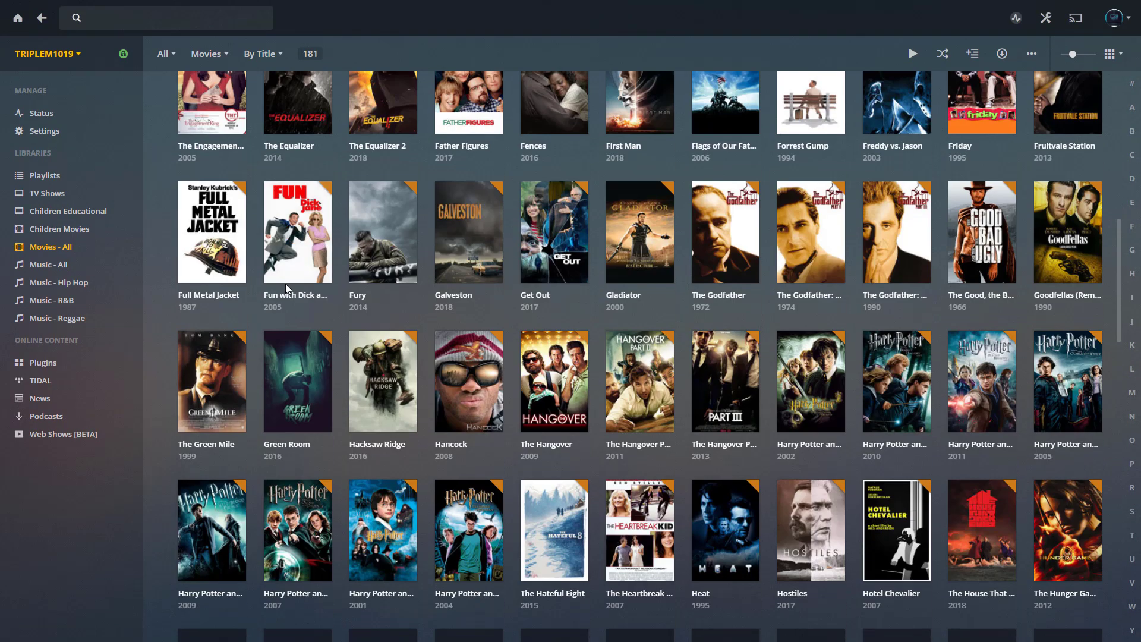
scroll(279, 293, "down", 4)
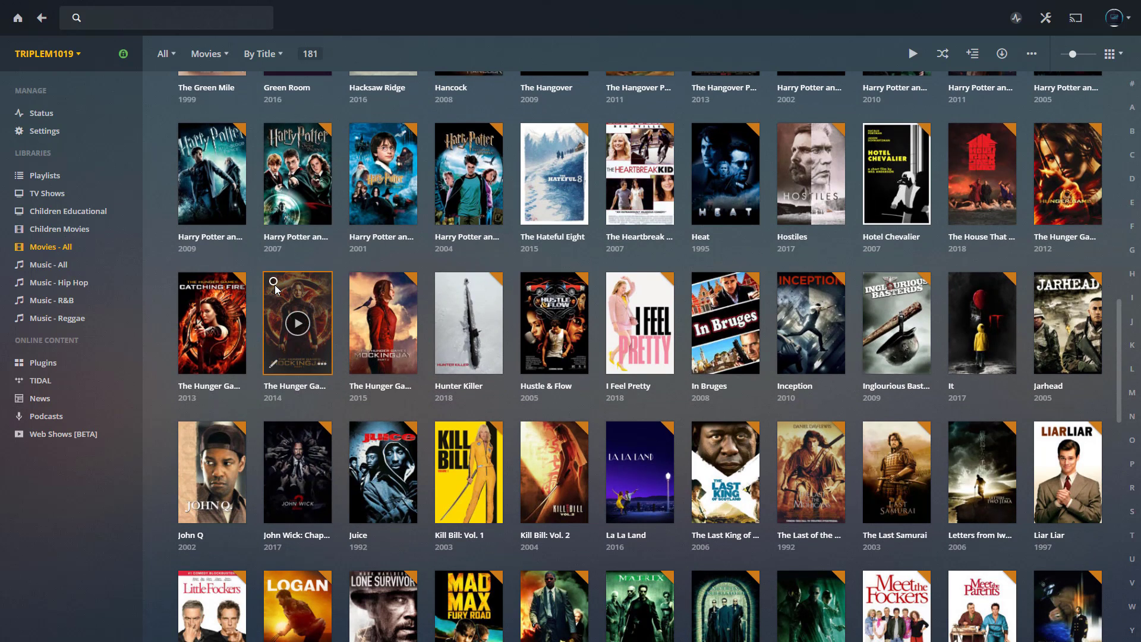
key("ctrl+w")
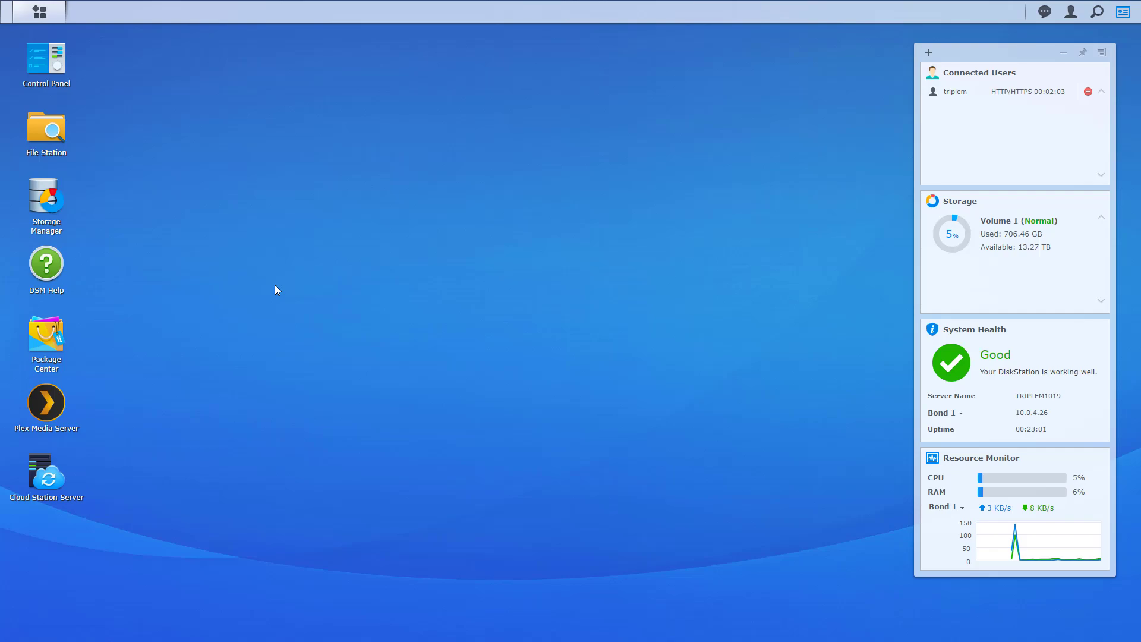
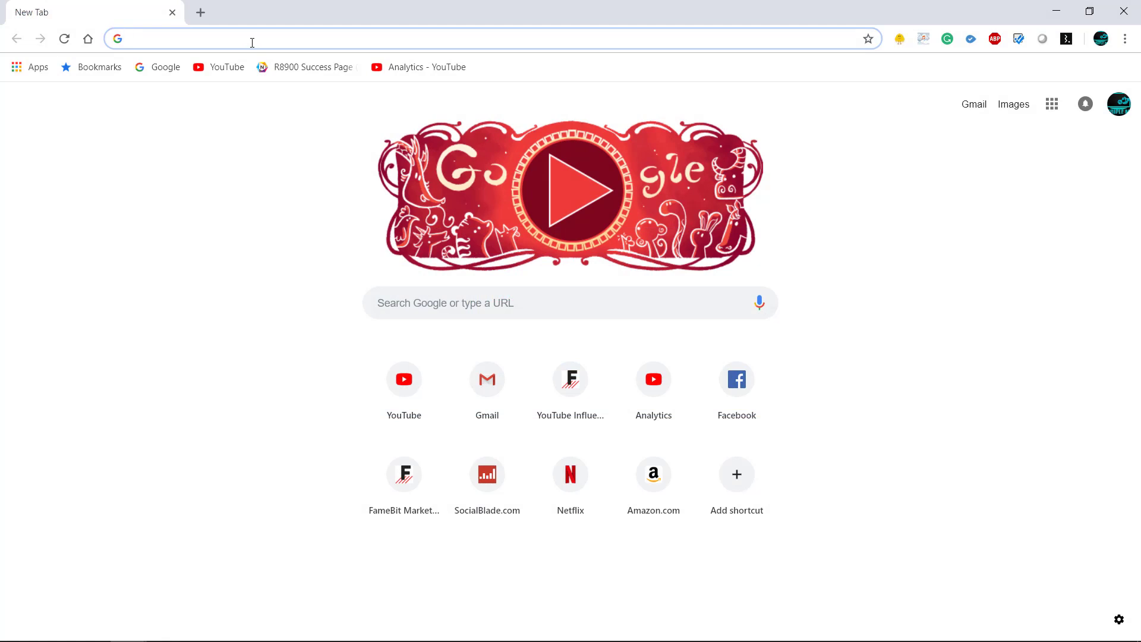
Step: Load find.synology.com so Web Assistant finds the DS1019+ at 10.0.4.26, then minimize it
type("find.synology.com")
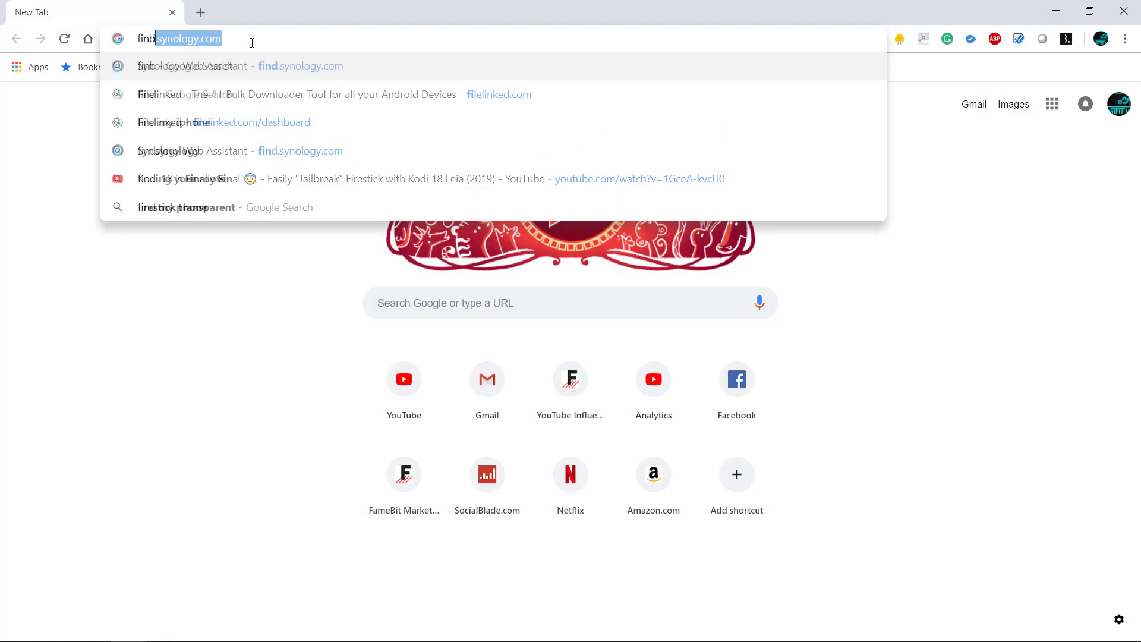
key("Return")
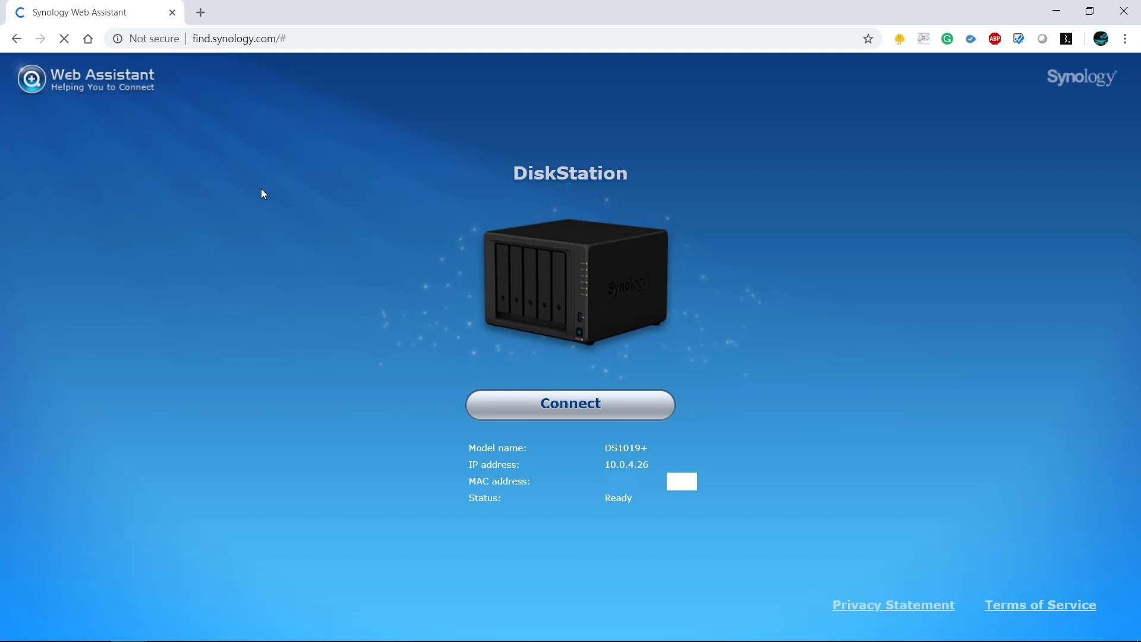
left_click(262, 190)
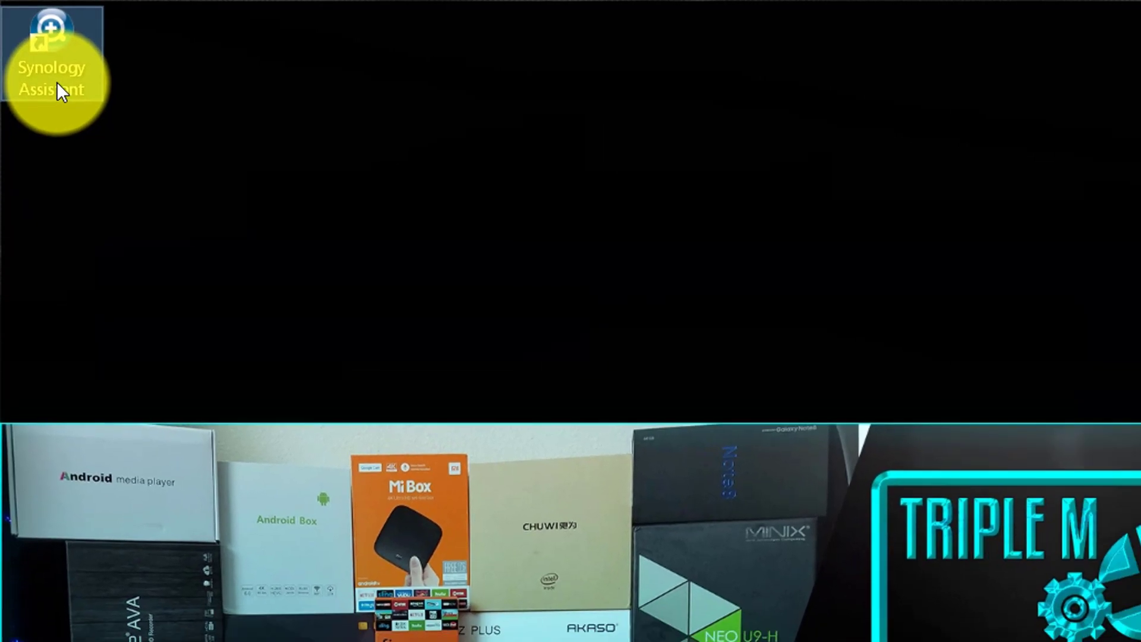
Step: Launch Synology Assistant, widen it to show model and serial columns, and select the DiskStation
double_click(58, 86)
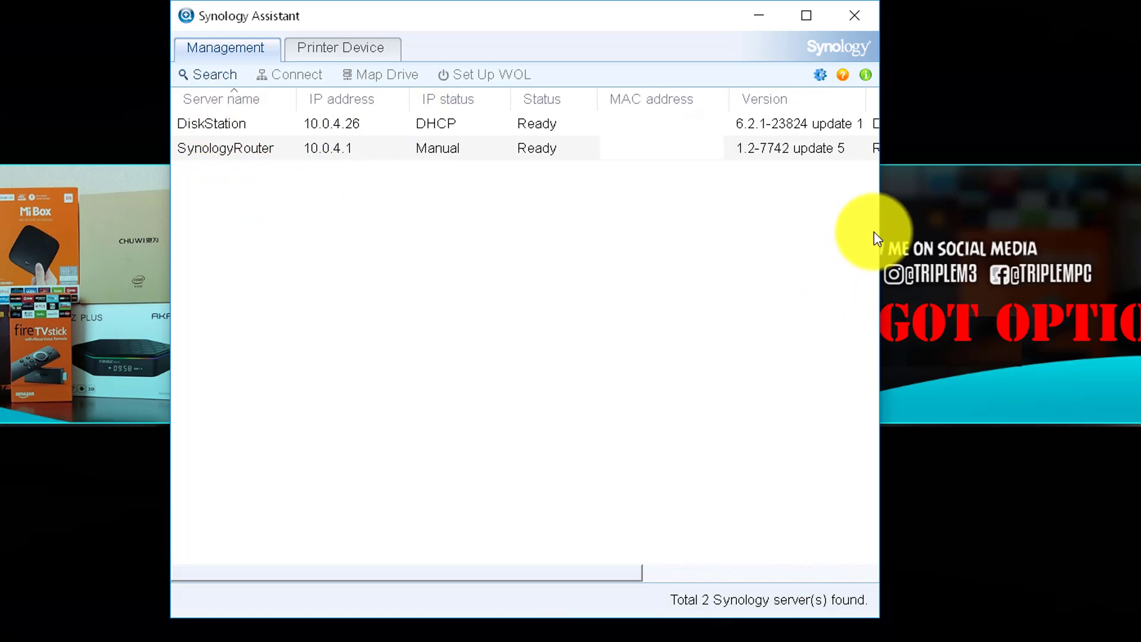
left_click_drag(879, 238, 1095, 237)
left_click(273, 122)
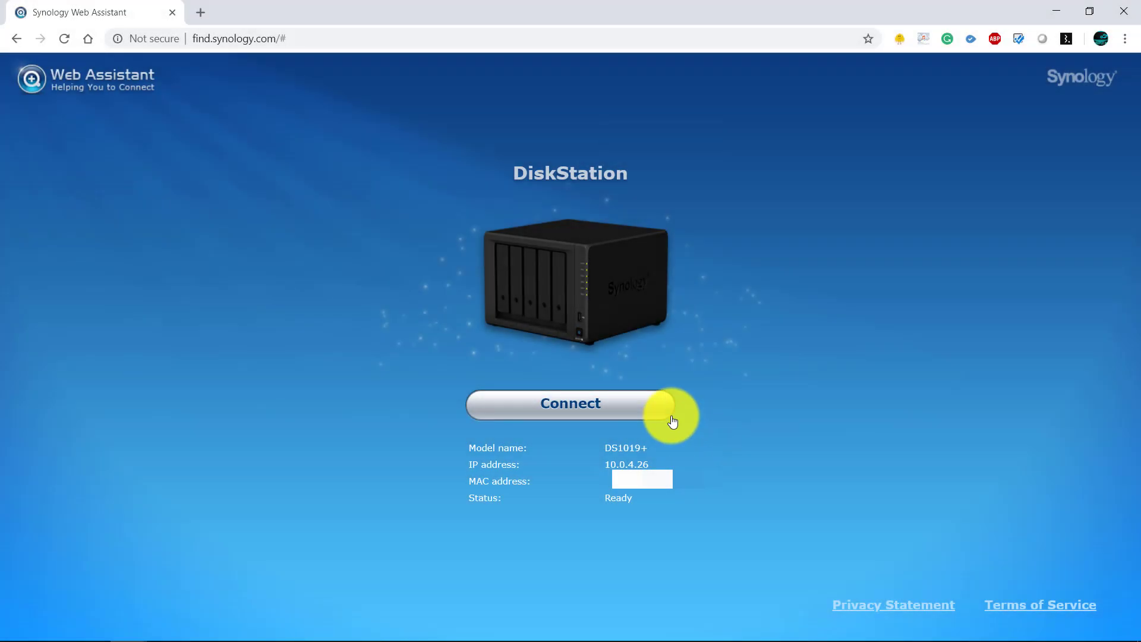
Step: Connect to the DS1019+ and set DSM updates to notify only with manual installation
left_click(614, 410)
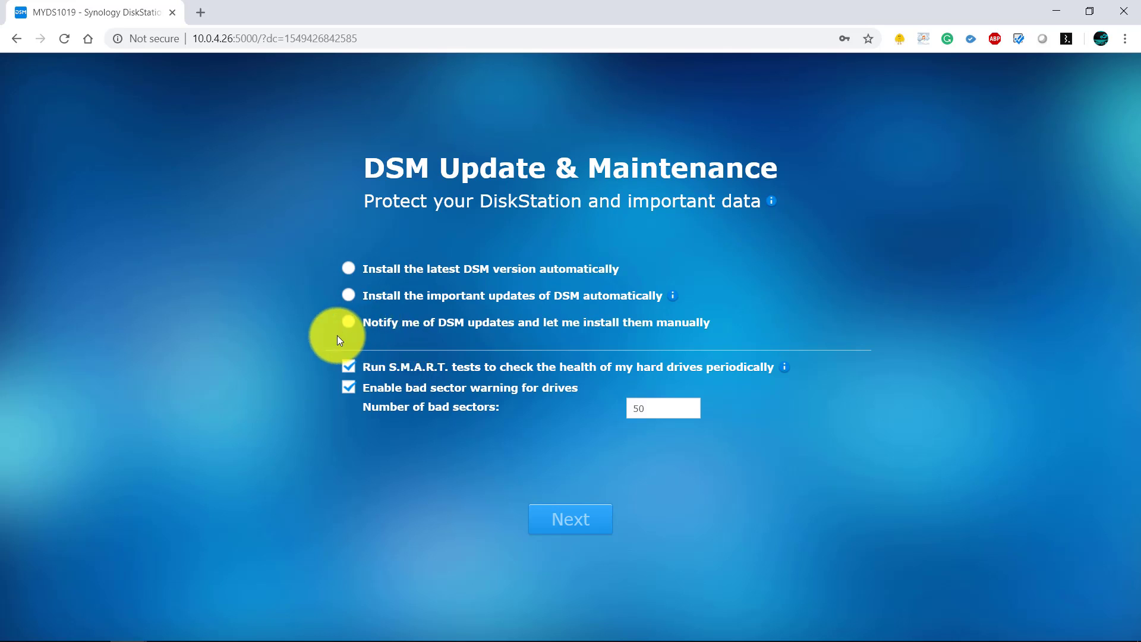
left_click(348, 322)
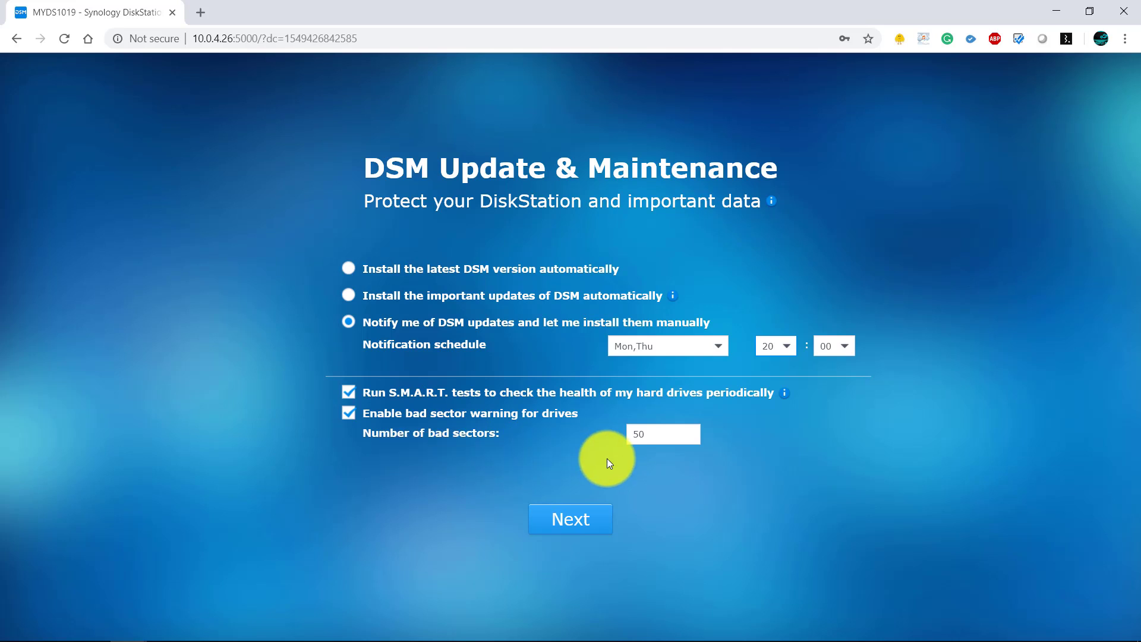
left_click(562, 518)
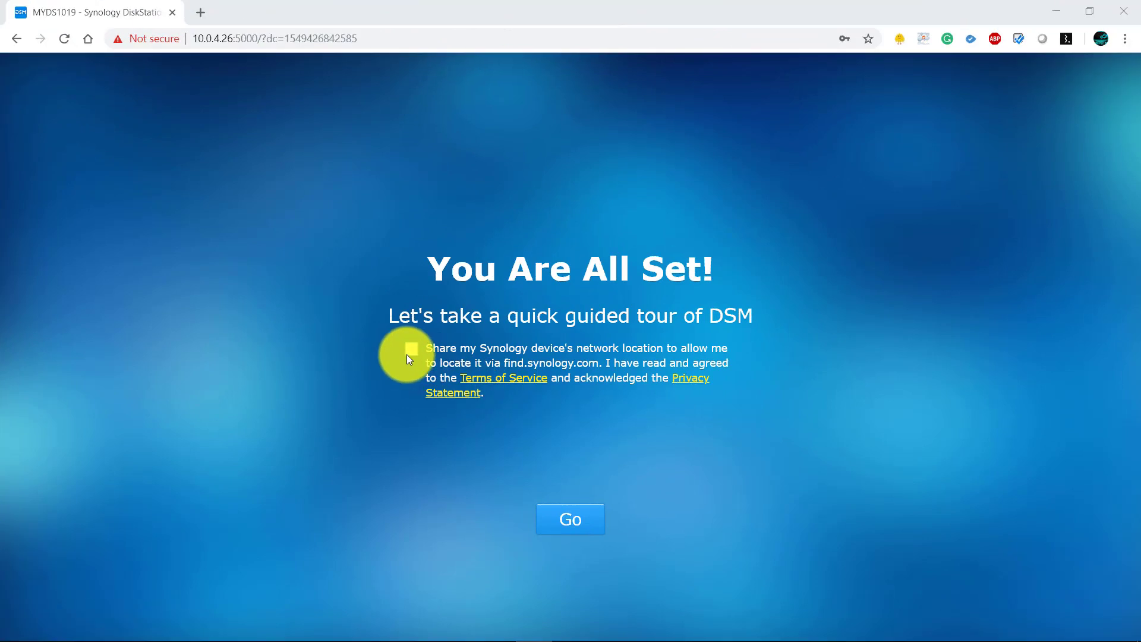
Step: Enter the DSM desktop and enable Device Analytics, acknowledging its privacy statement
left_click(566, 520)
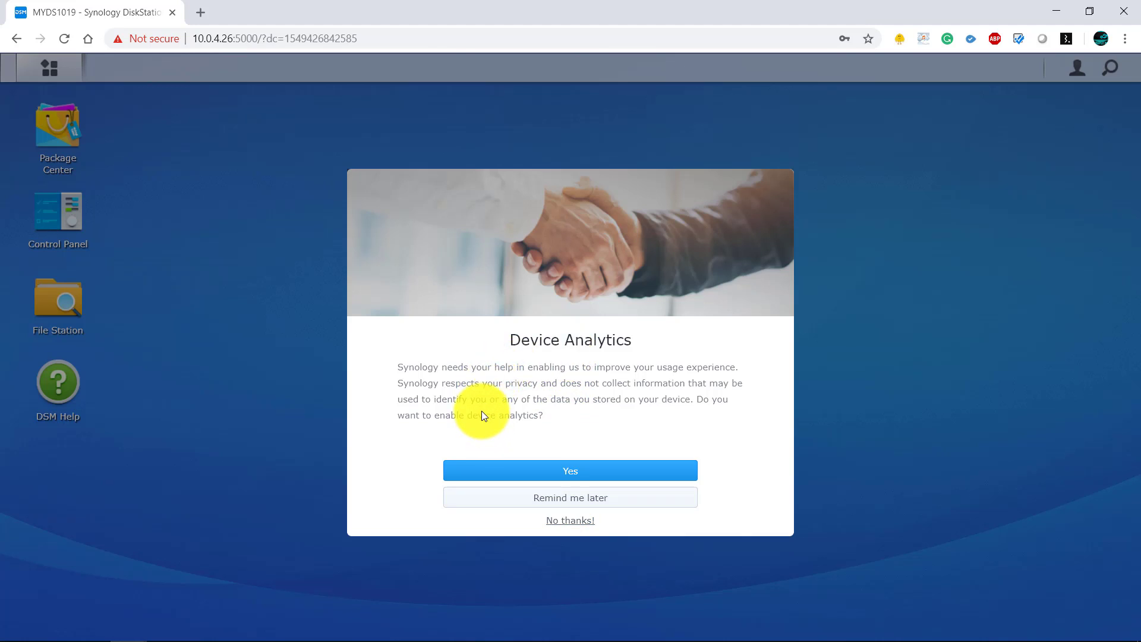
left_click(559, 467)
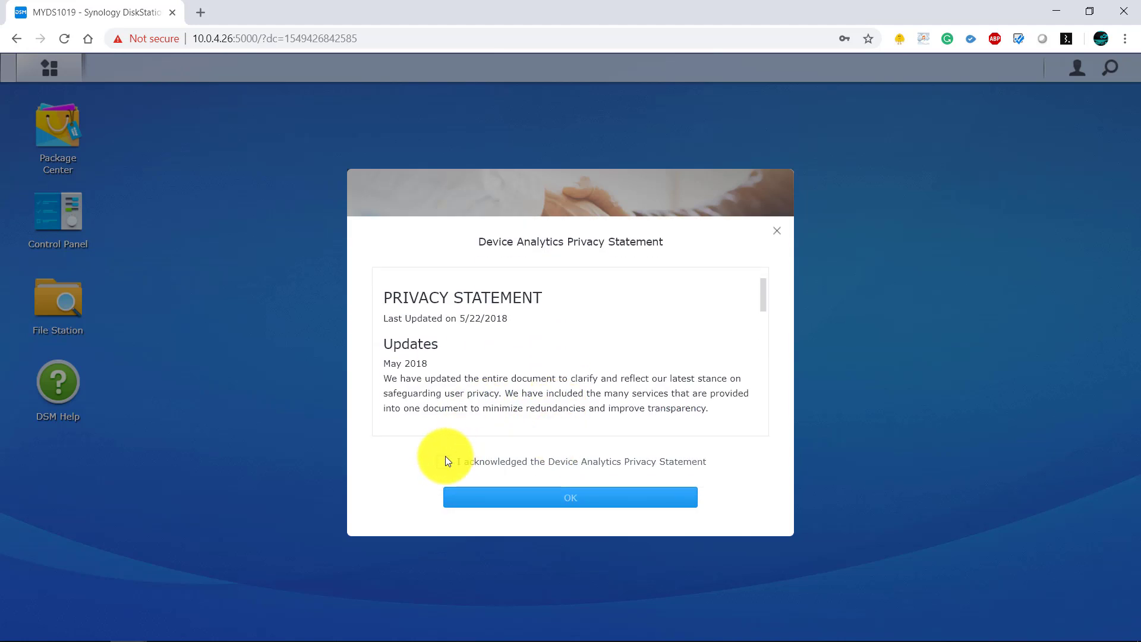
left_click(445, 462)
scroll(497, 357, "down", 5)
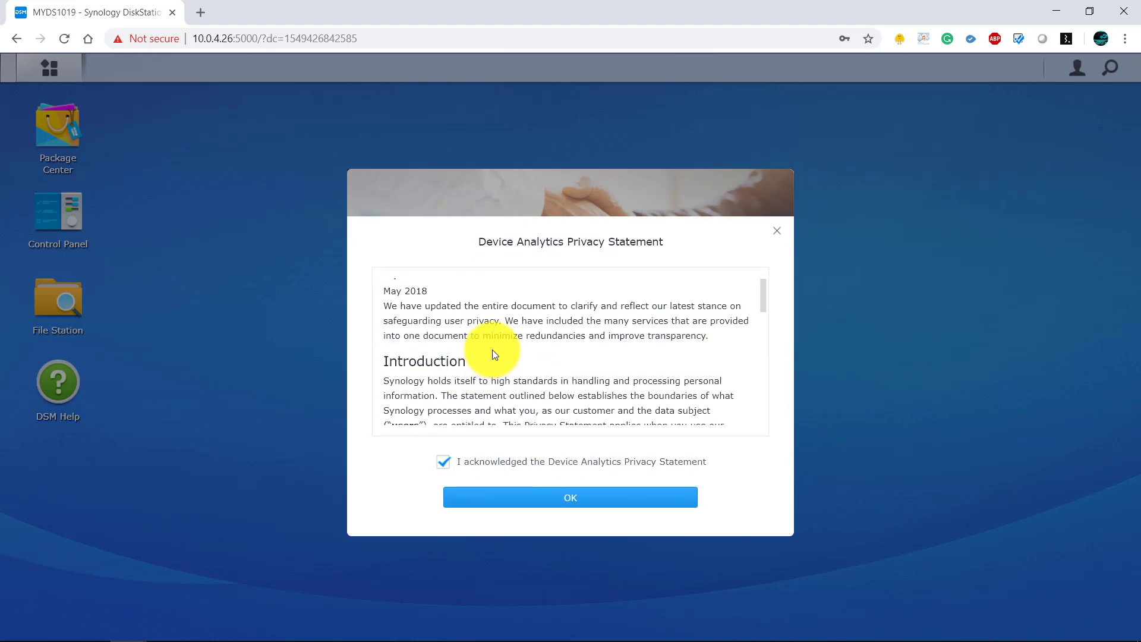
left_click(553, 497)
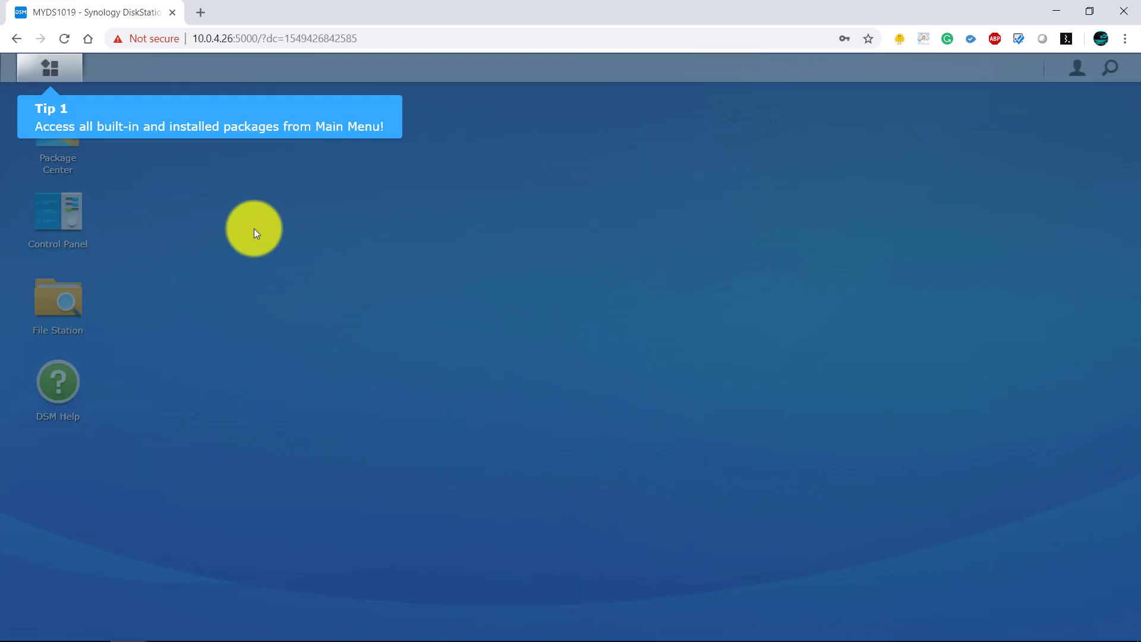
Step: Dismiss the Tip 1 and Tip 2 tour balloons and close the DSM Help window
left_click(51, 63)
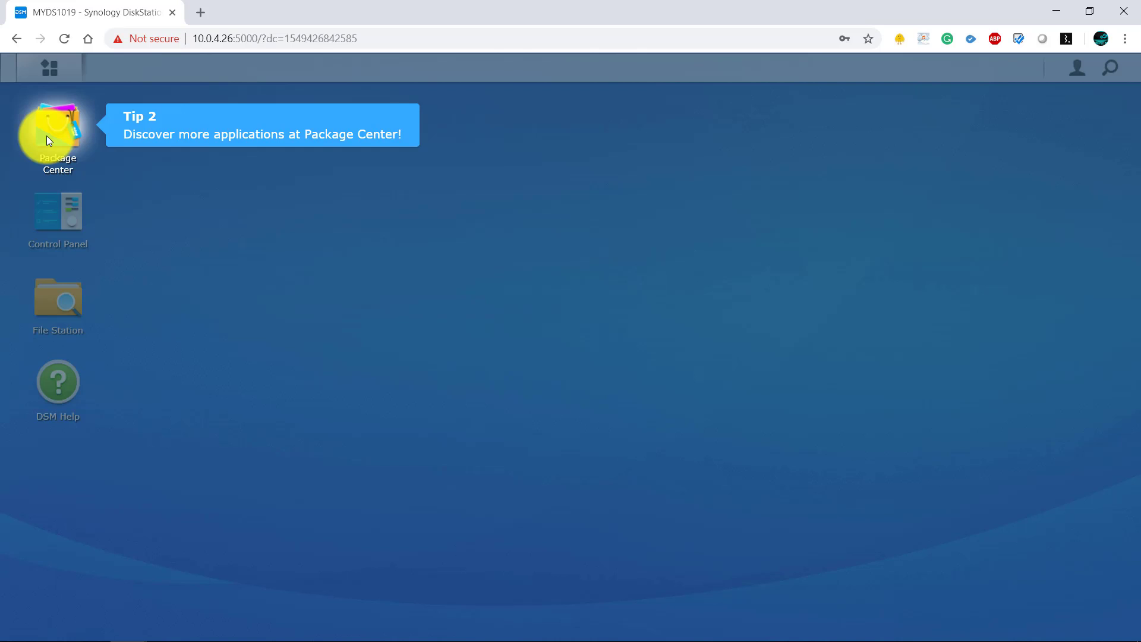
left_click(67, 127)
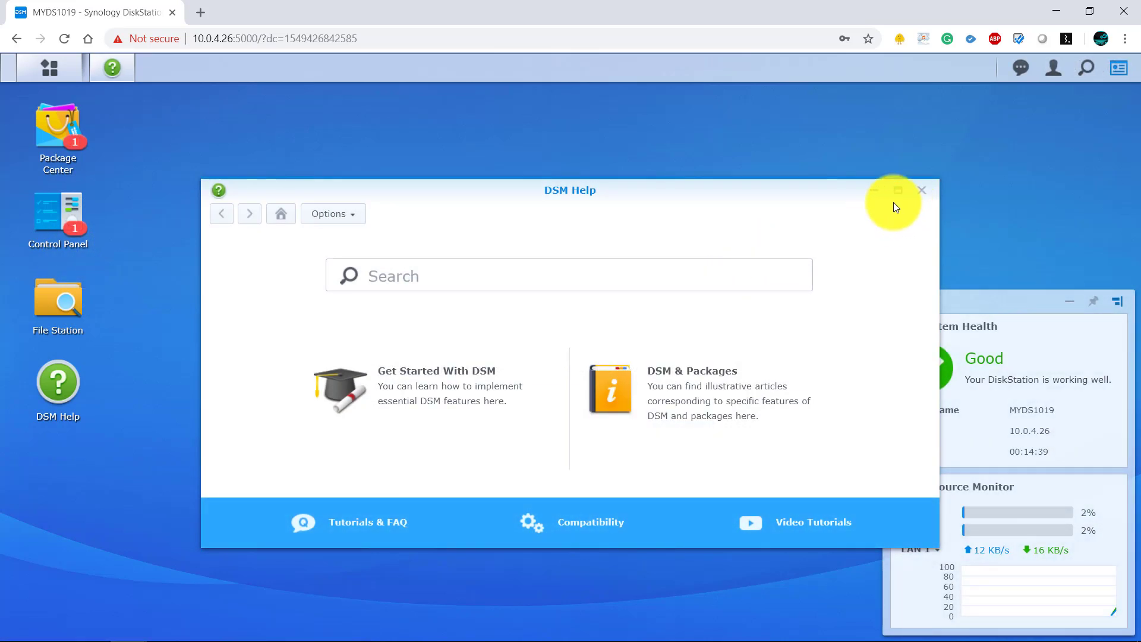
left_click(921, 190)
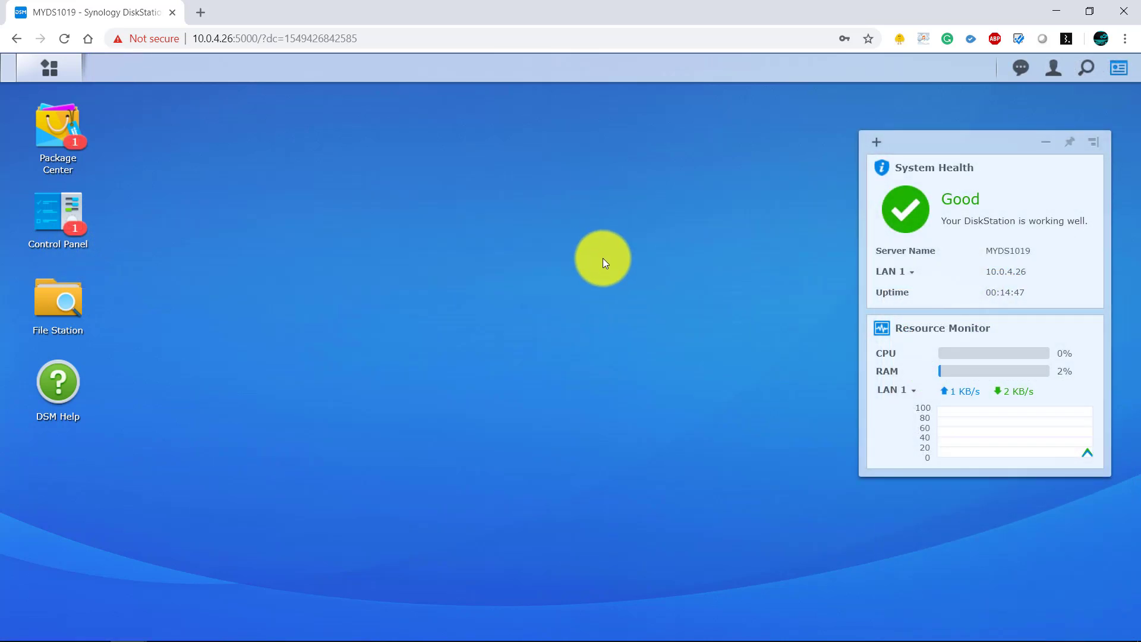
Step: Open Control Panel from the Main Menu and view the Update & Restore page
left_click(48, 70)
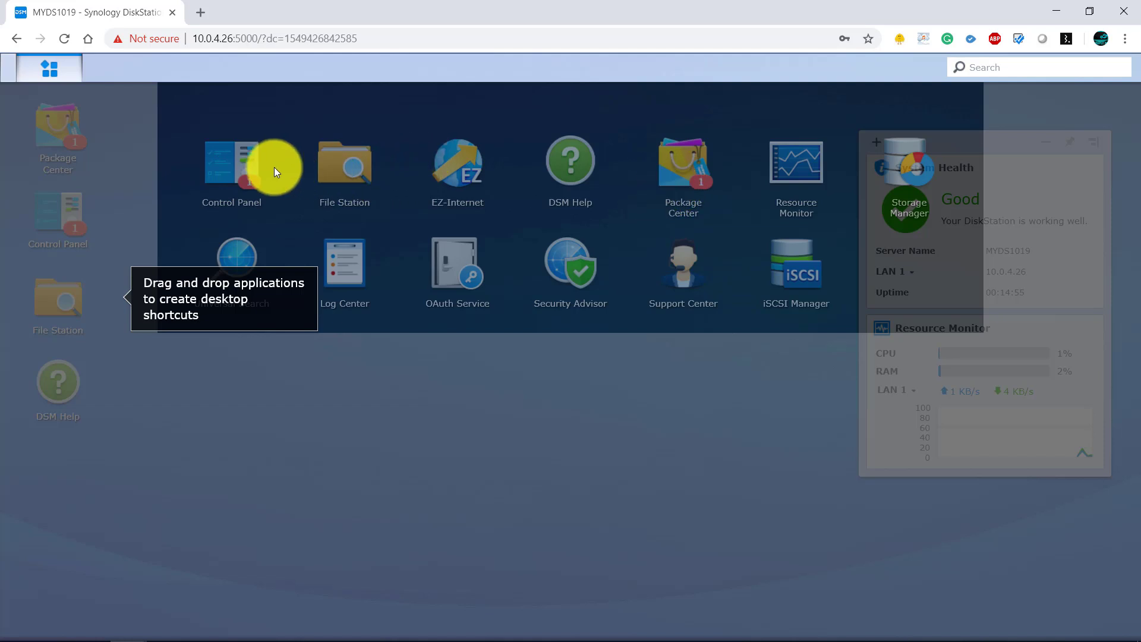
left_click(213, 175)
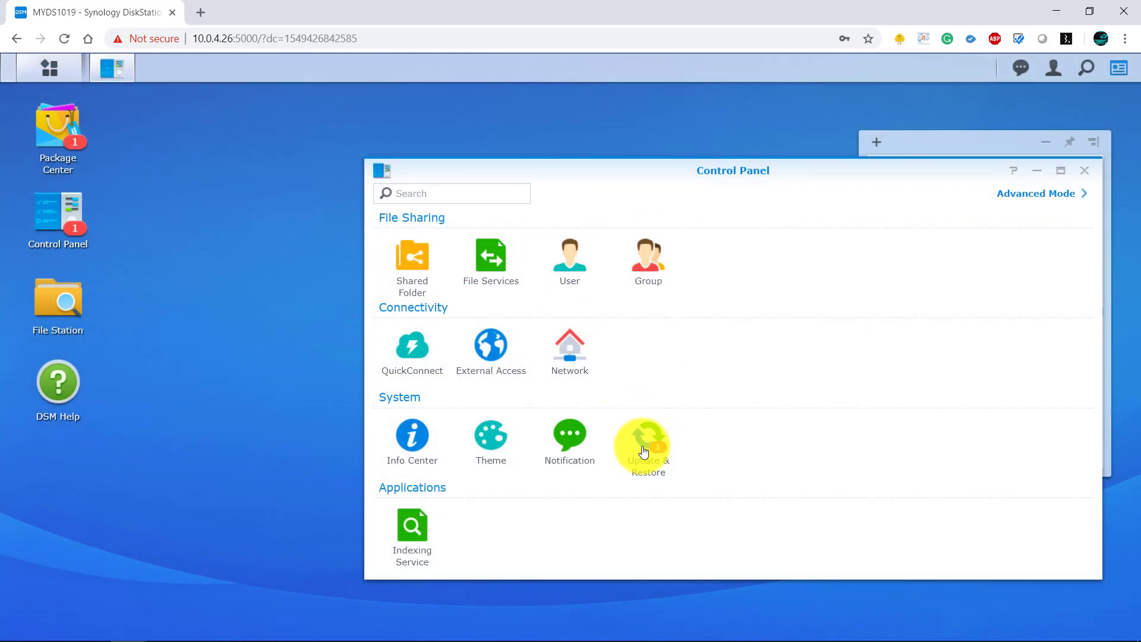
left_click(644, 451)
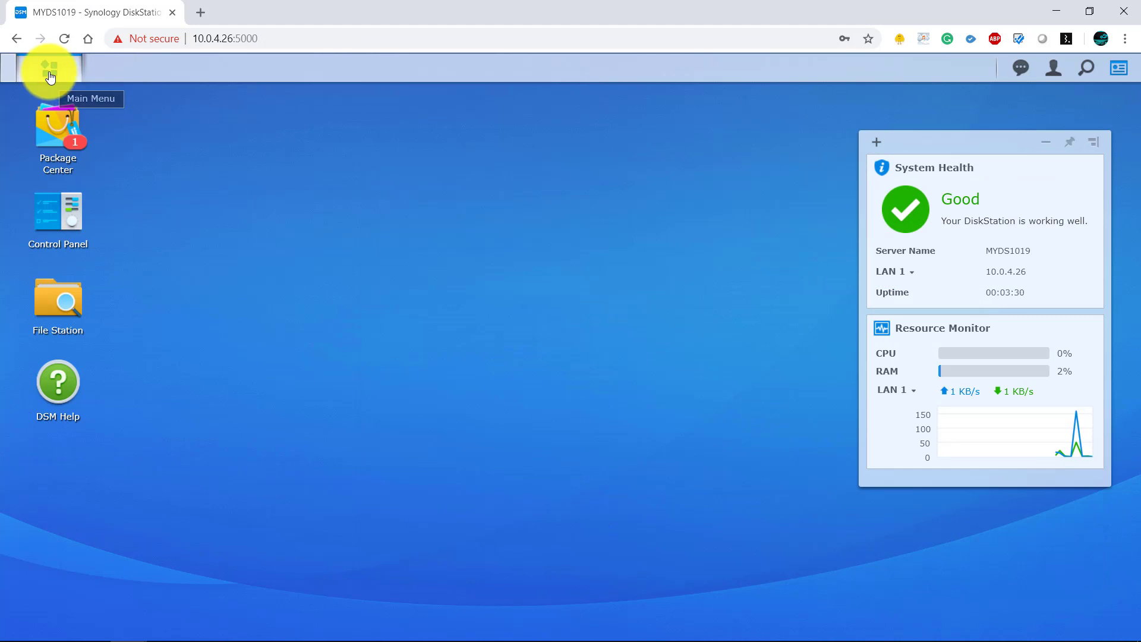
Step: In Storage Manager, review Volume, Storage Pool, HDD, Hot Spare and SSD Cache, then start volume creation
left_click(49, 79)
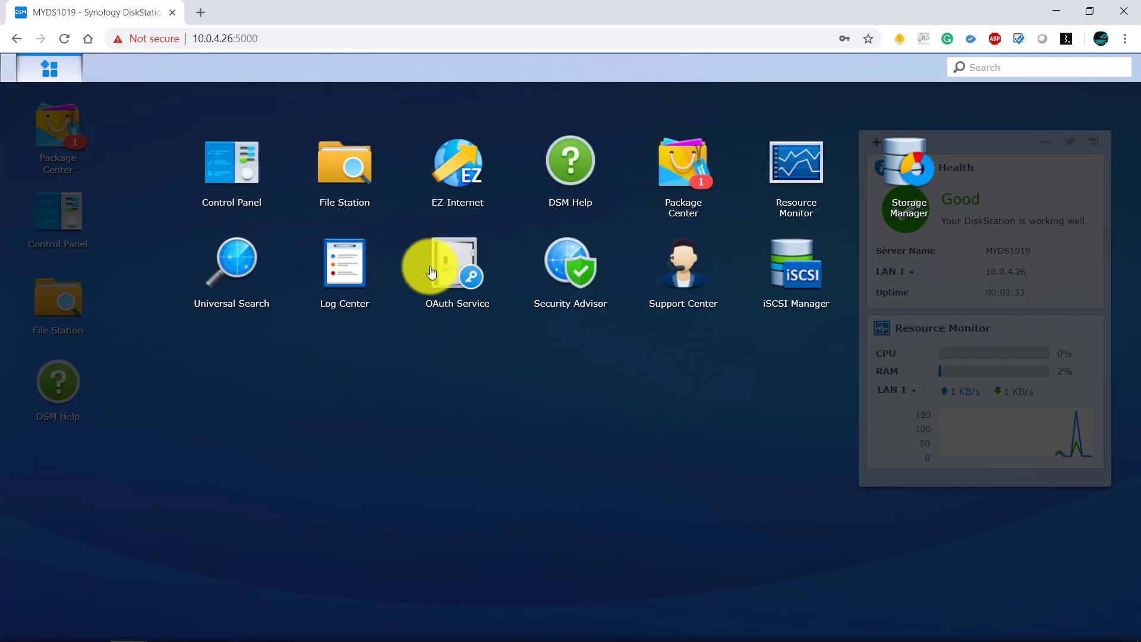
left_click(920, 177)
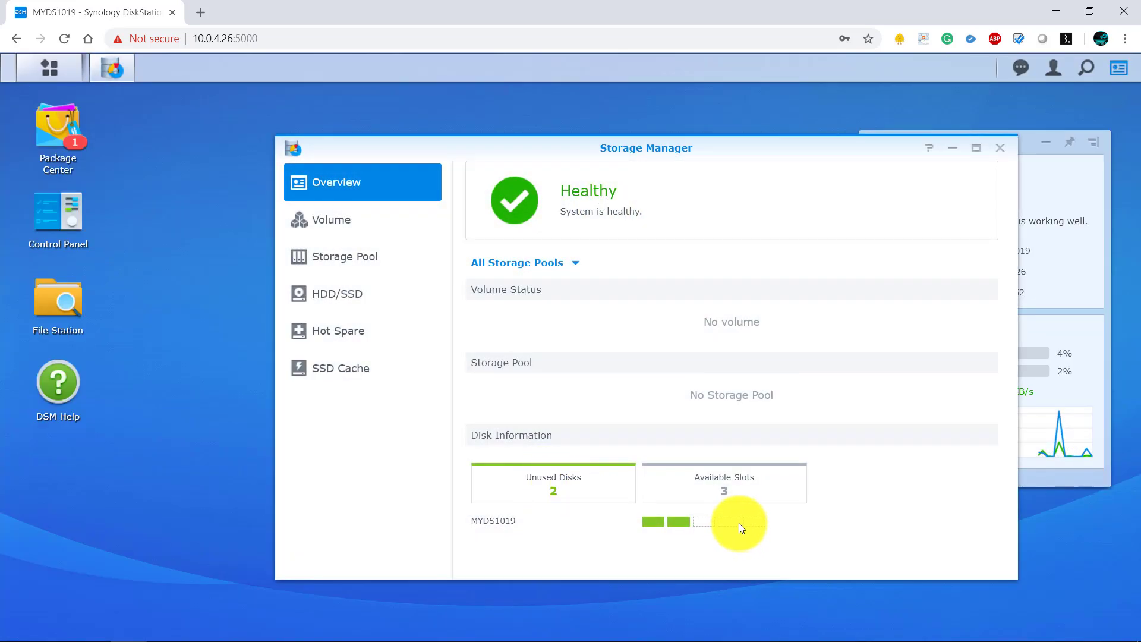
left_click(352, 225)
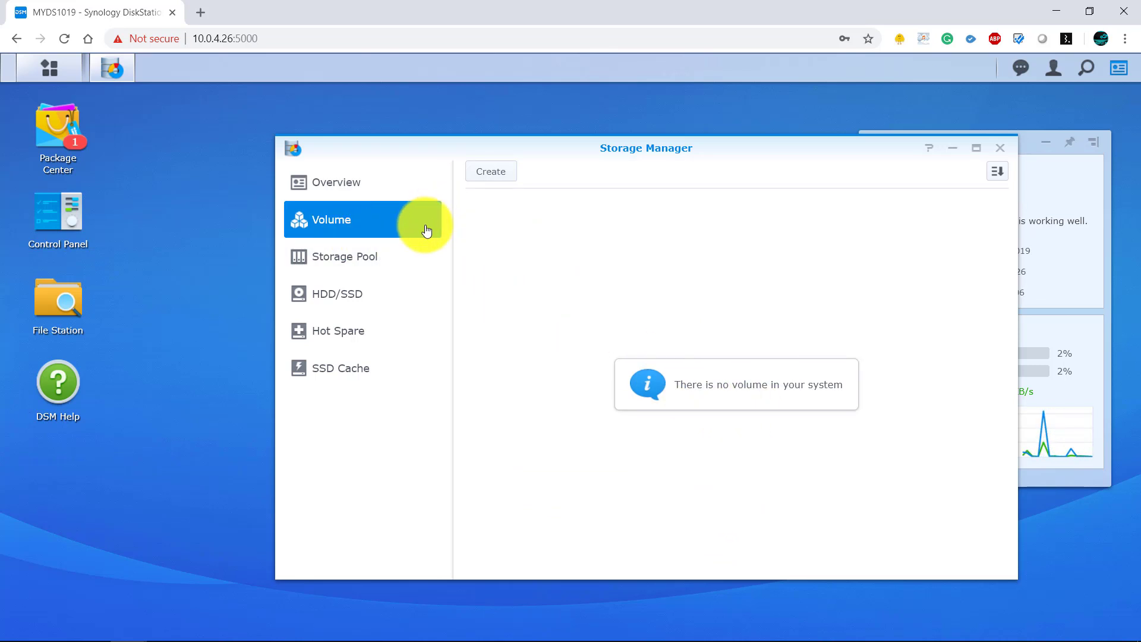
left_click(365, 259)
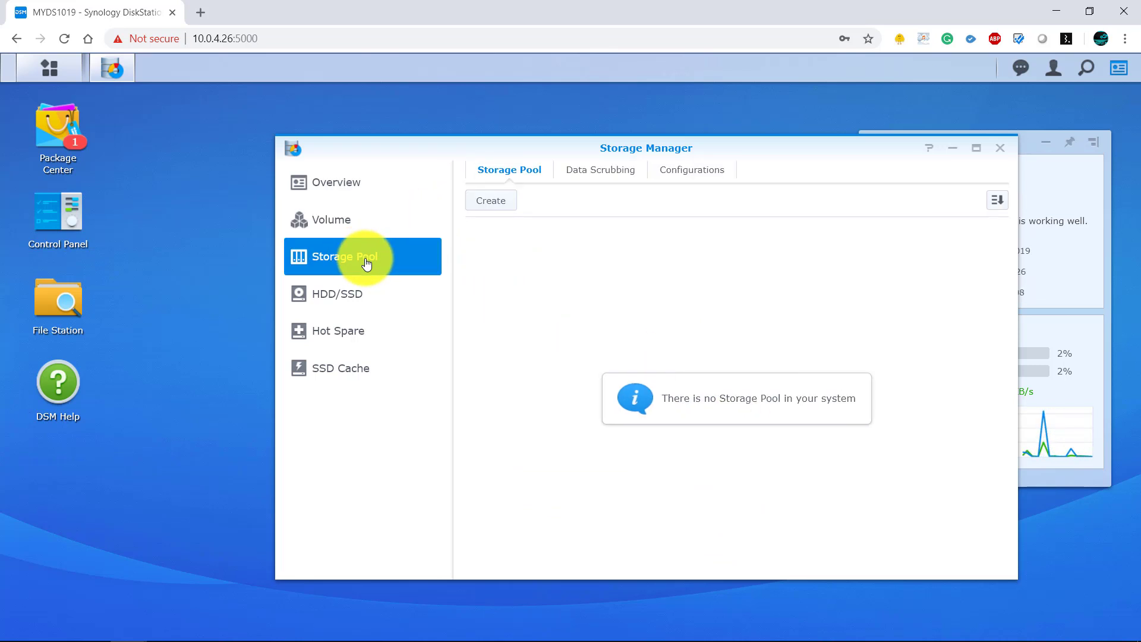
left_click(395, 297)
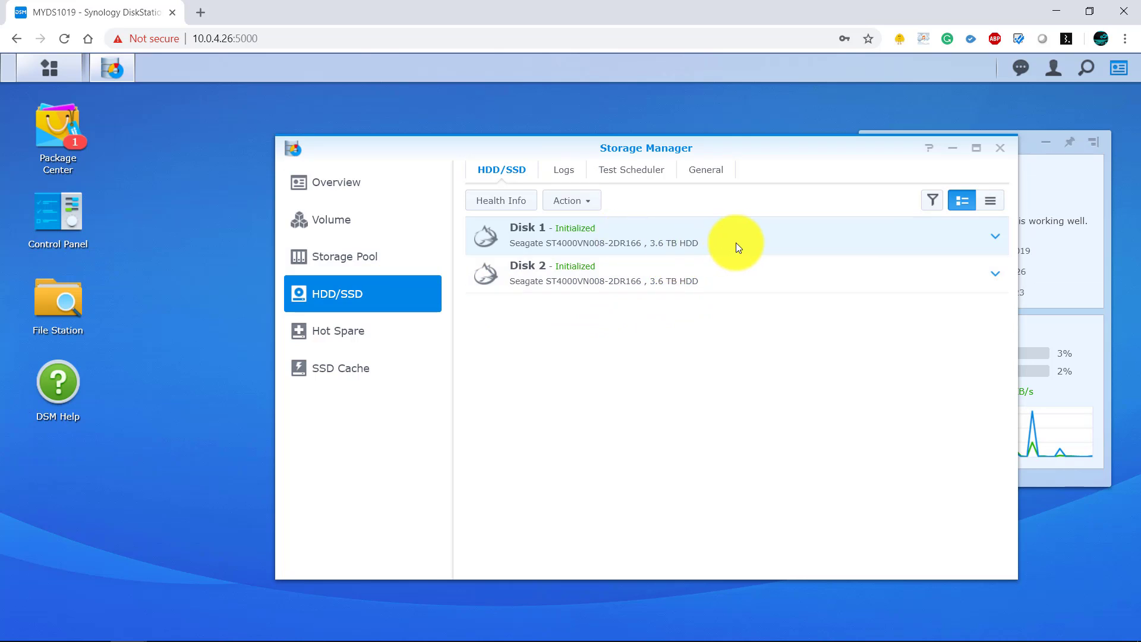
left_click(336, 329)
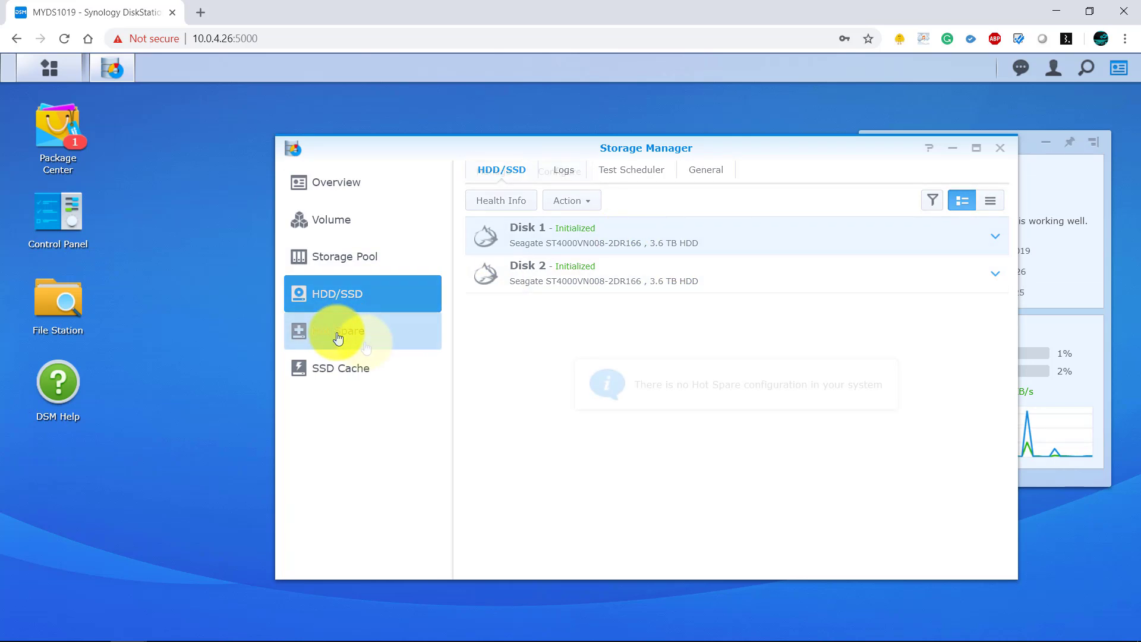
left_click(350, 371)
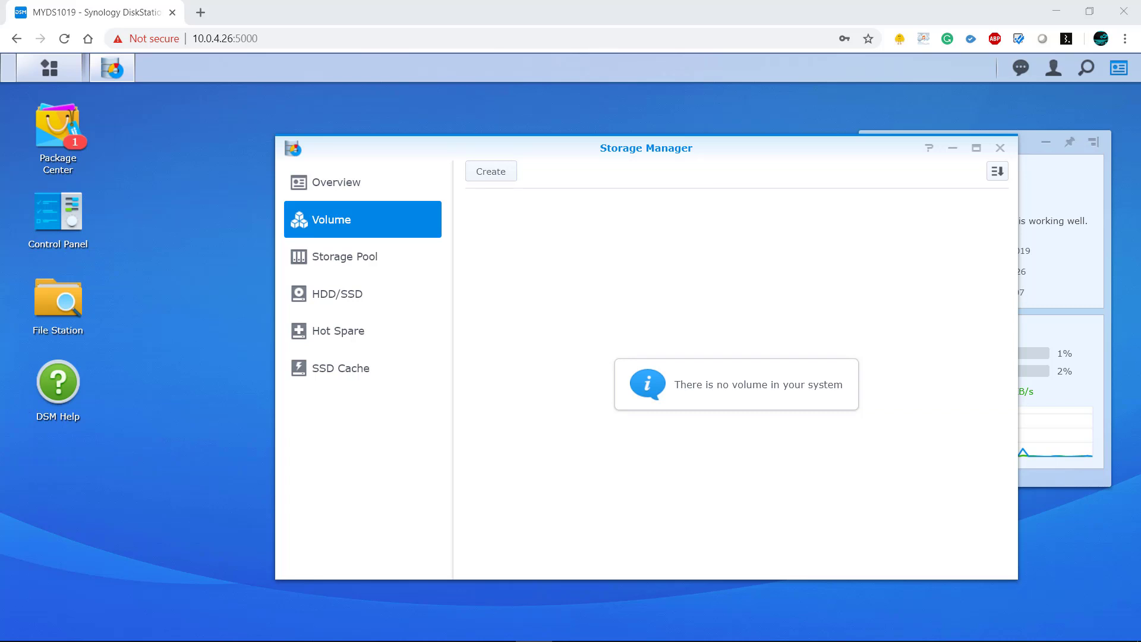
left_click(502, 173)
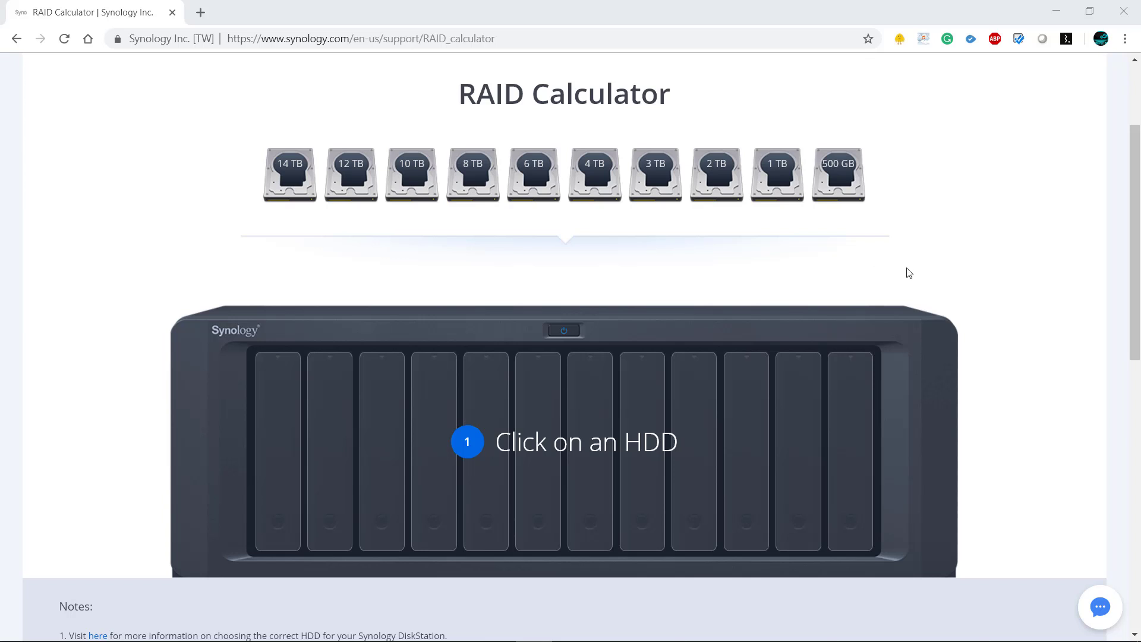
Step: Add two 4 TB drives to the RAID Calculator, showing 4 TB usable with SHR
scroll(910, 275, "down", 1)
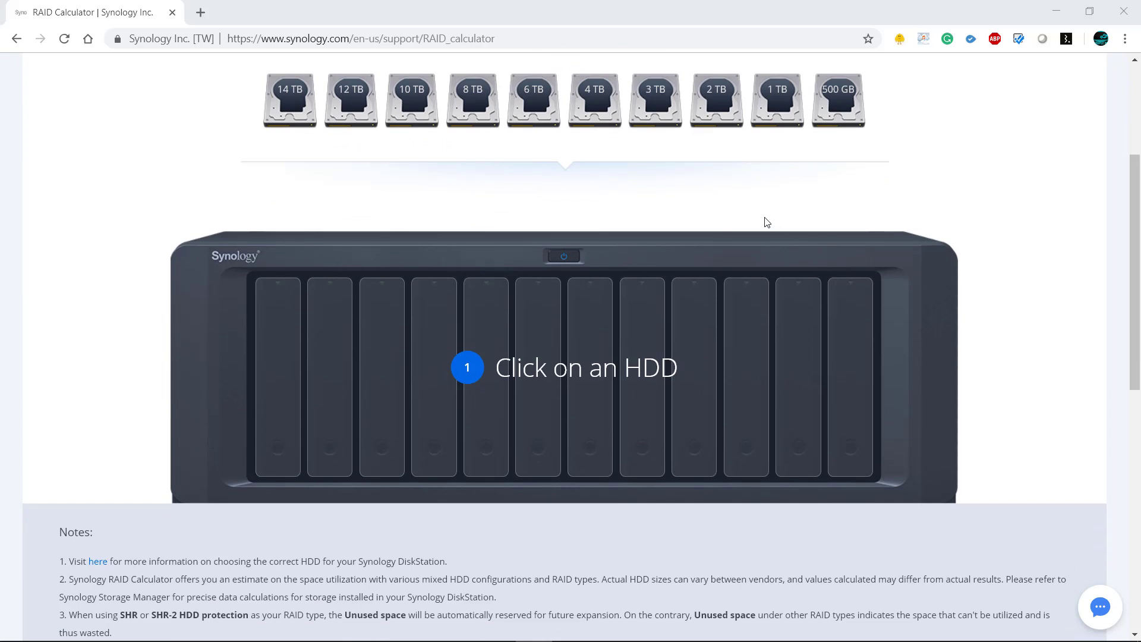
left_click(595, 97)
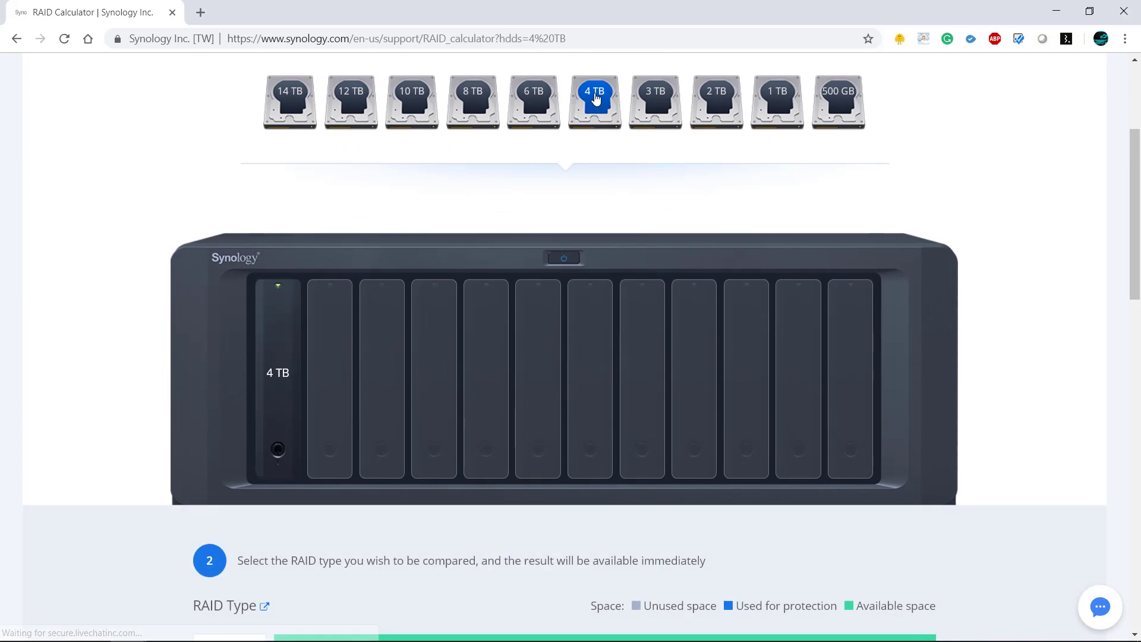
left_click(596, 96)
scroll(917, 408, "down", 1)
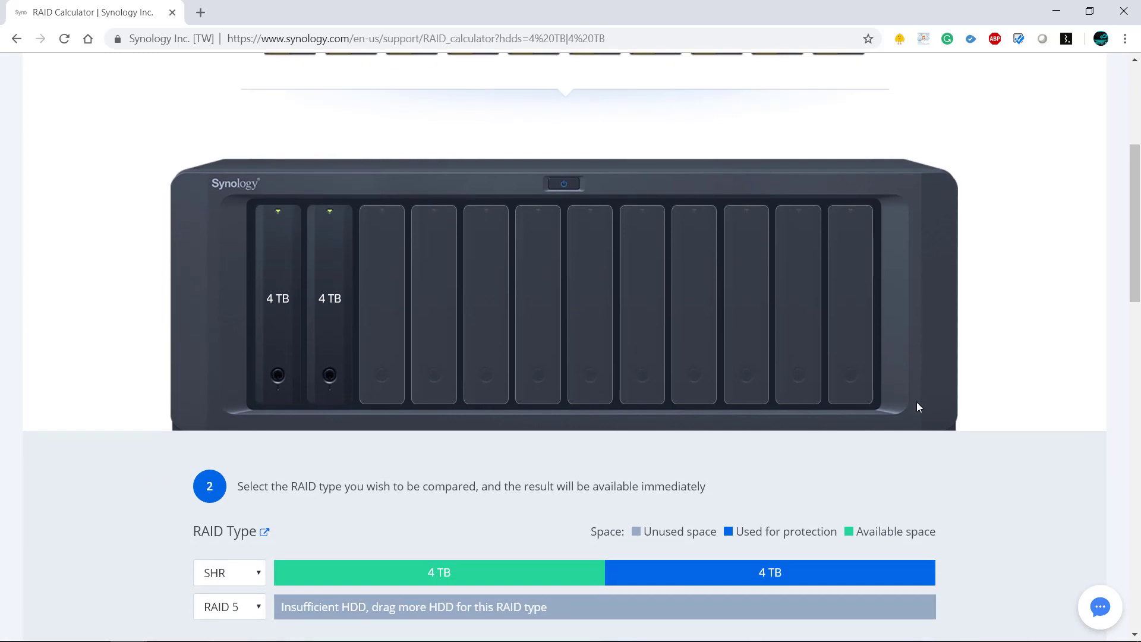
scroll(918, 407, "down", 1)
scroll(917, 400, "down", 1)
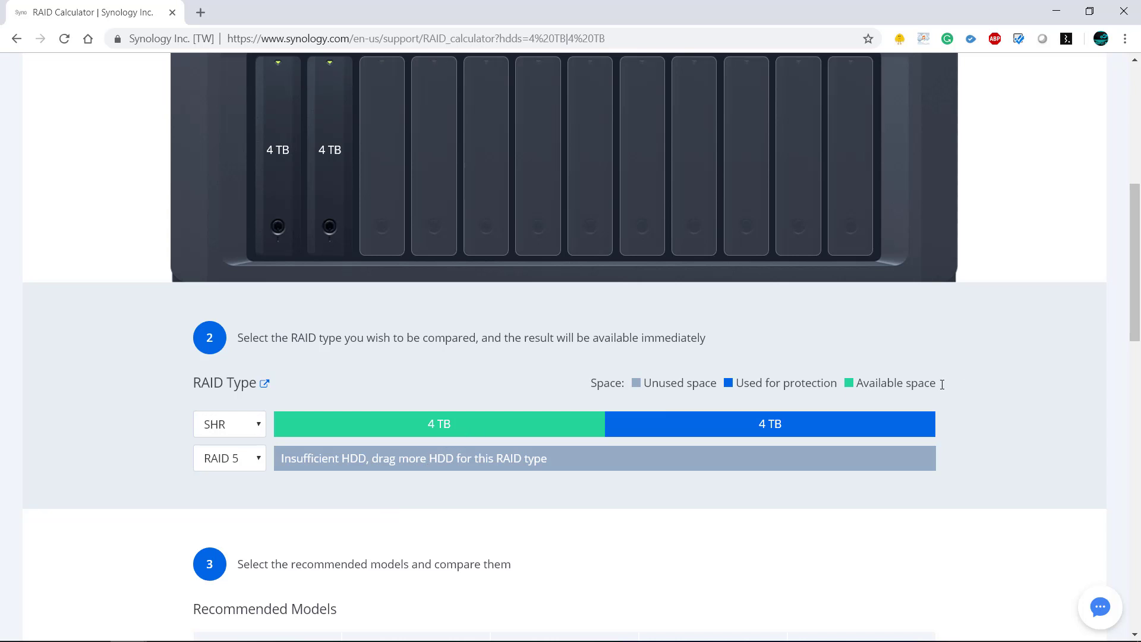
left_click_drag(929, 385, 837, 386)
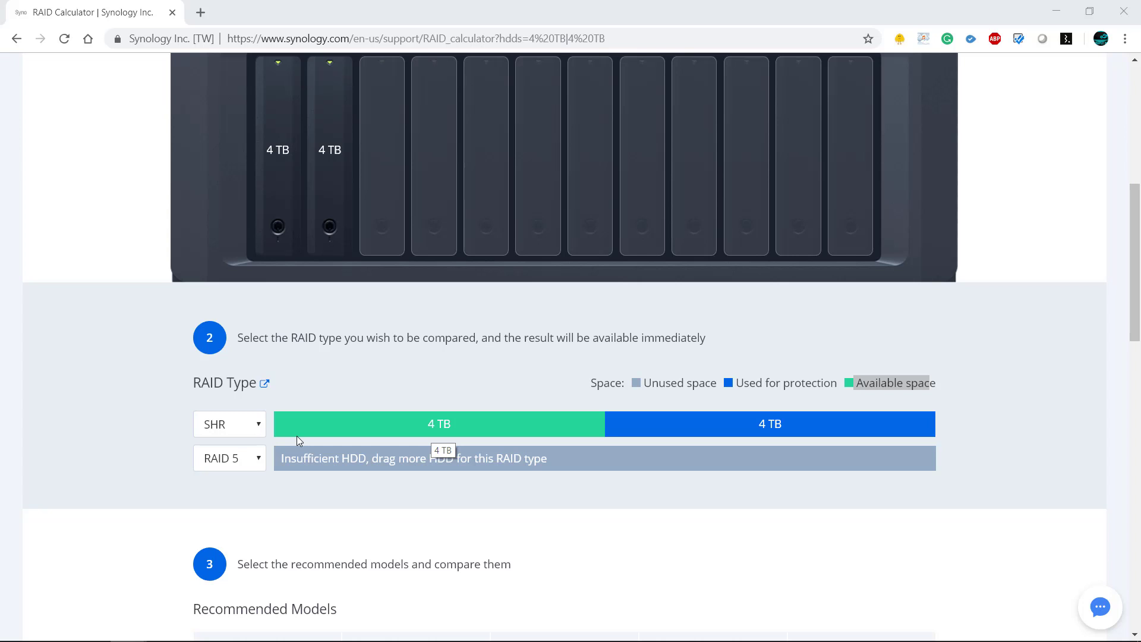
left_click(294, 436)
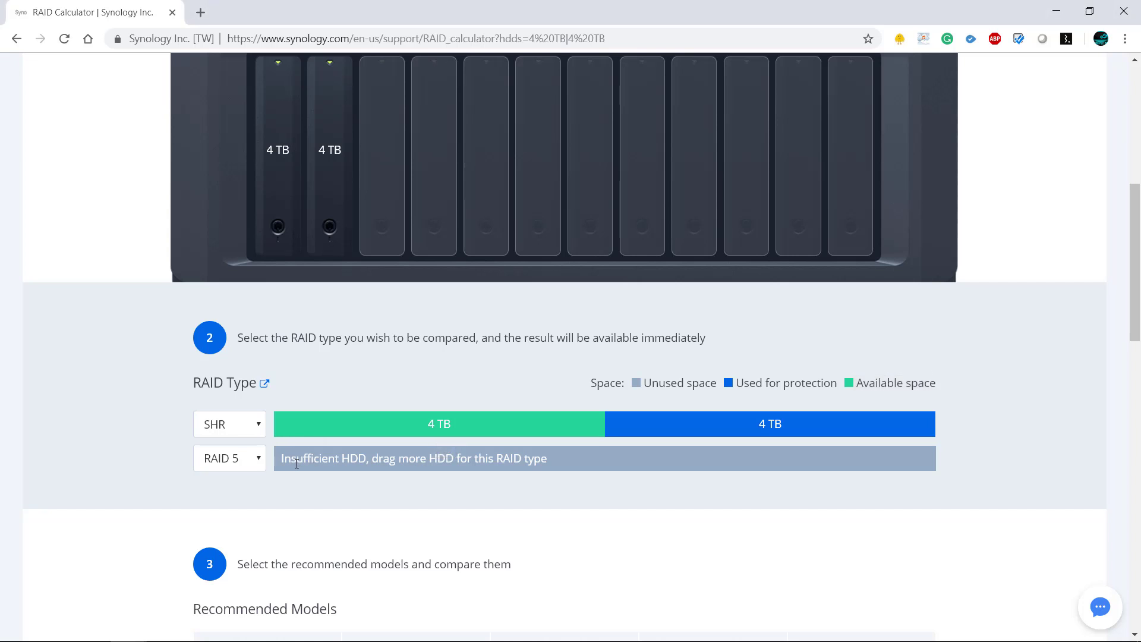
Step: Compare SHR against SHR-2, RAID 0 and RAID 10 in the second comparison row
left_click(255, 463)
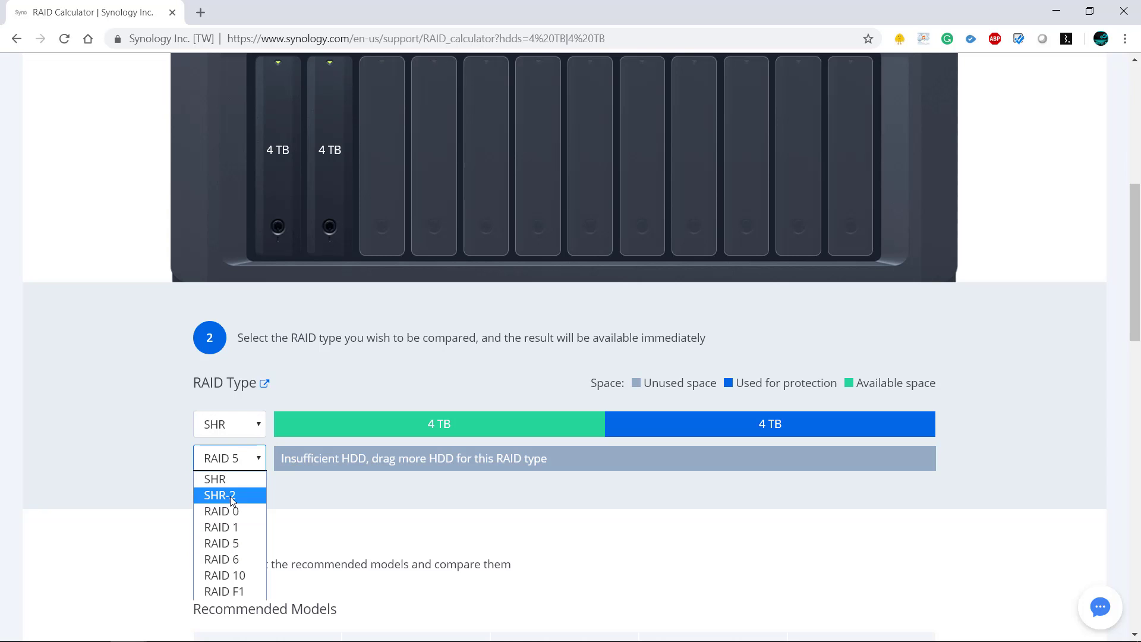
left_click(231, 496)
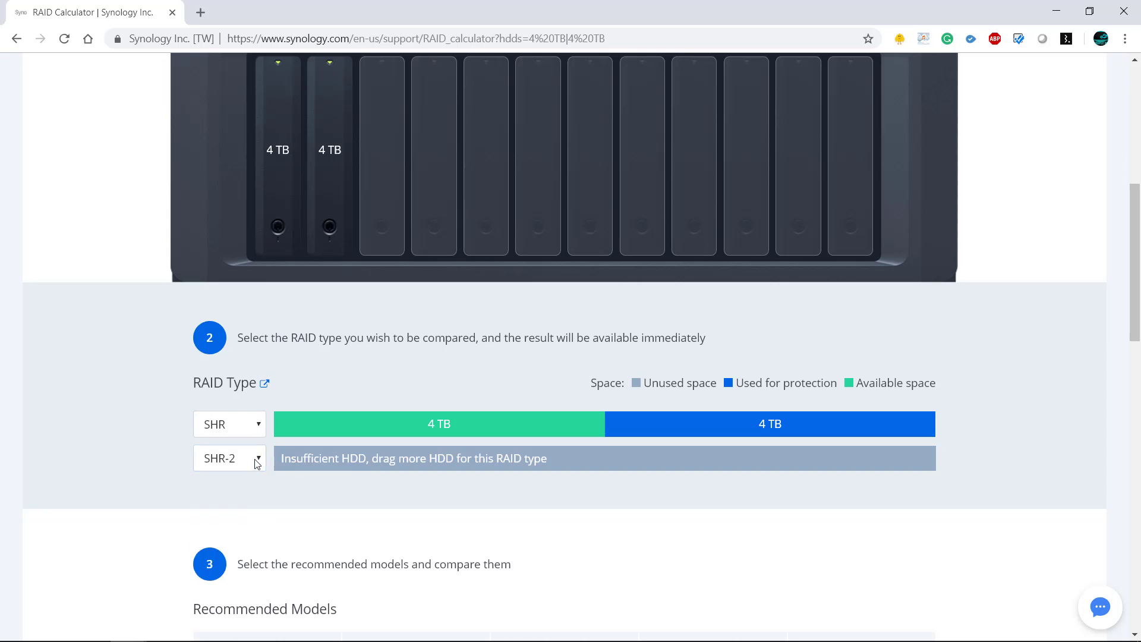
left_click(257, 459)
left_click(230, 511)
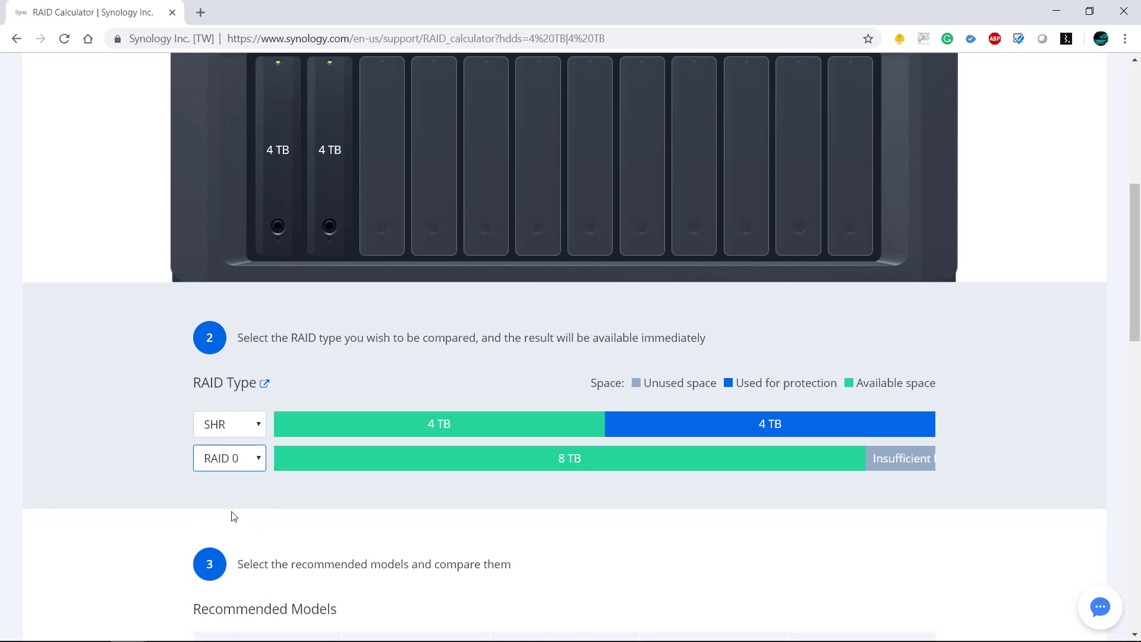
left_click(235, 463)
left_click(239, 576)
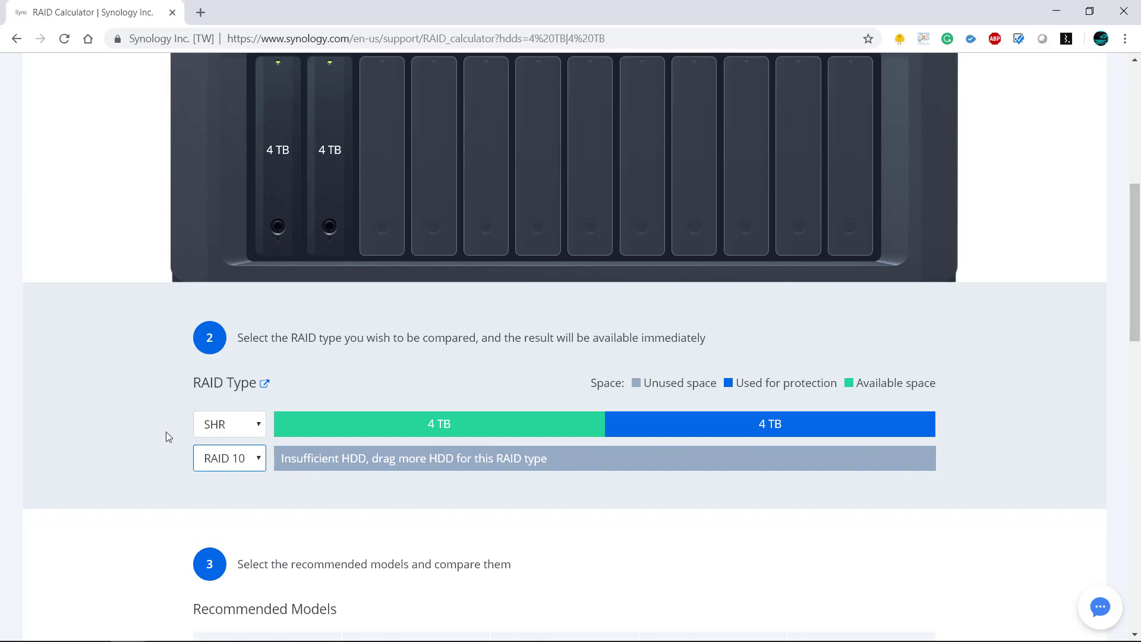
Step: Create Volume 1 as SHR across Disk 1 and Disk 2 with Btrfs, accepting the erase warning
left_click(248, 429)
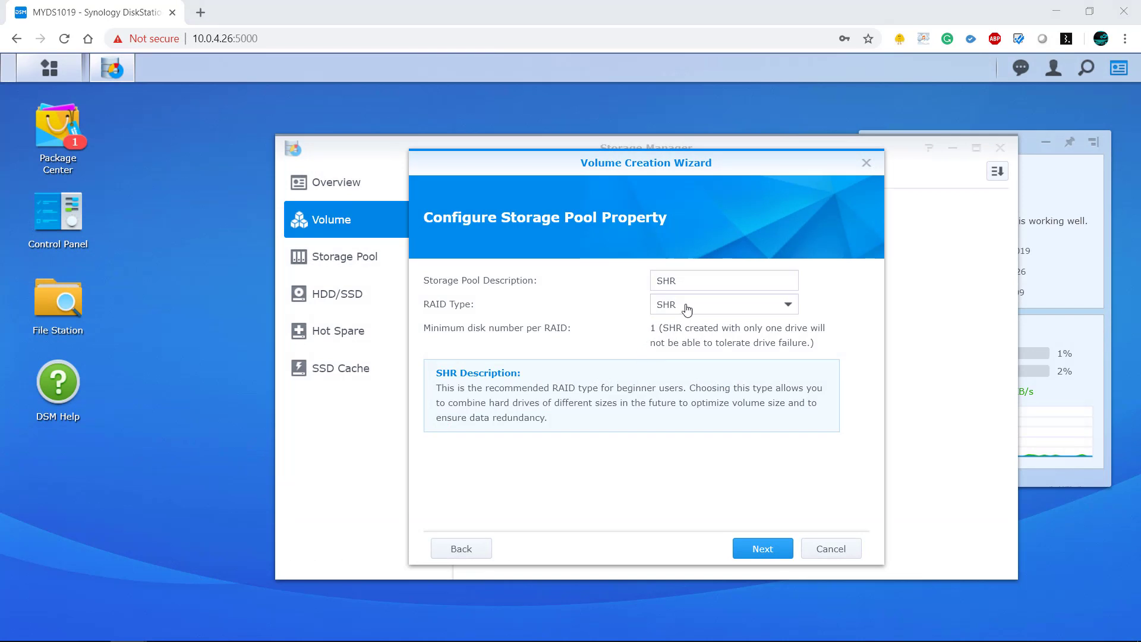
left_click(760, 546)
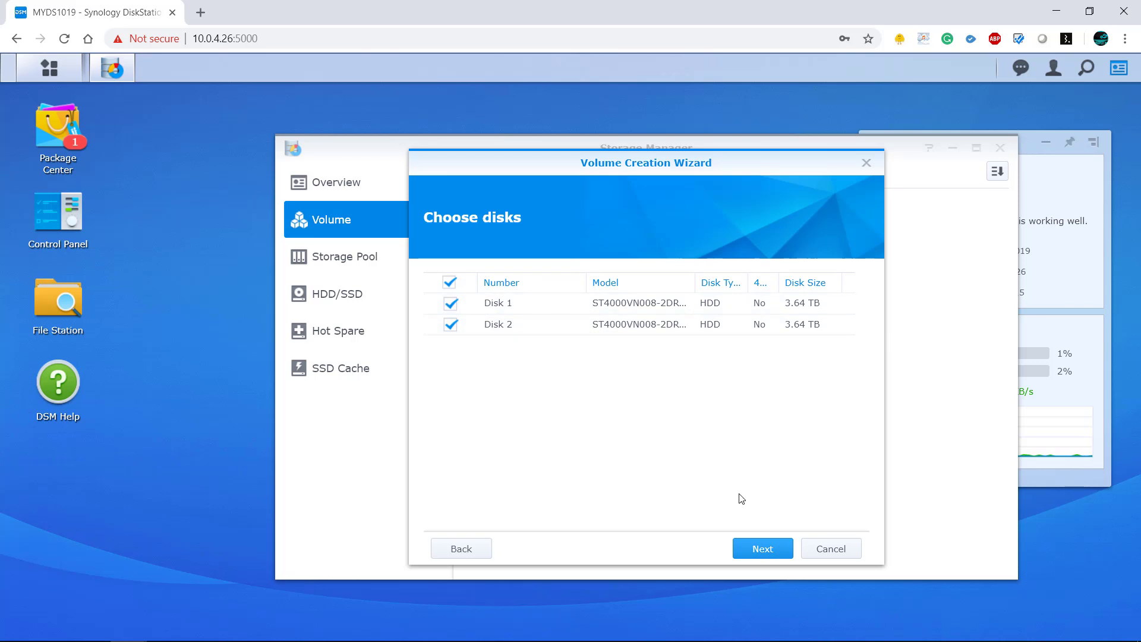
left_click(762, 548)
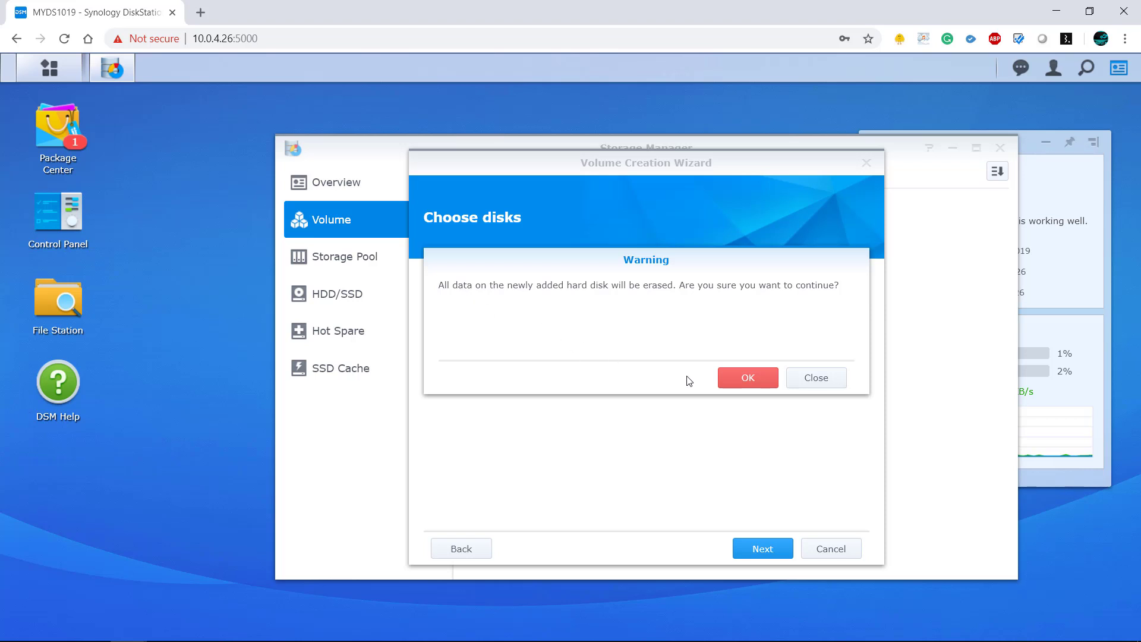
left_click(725, 380)
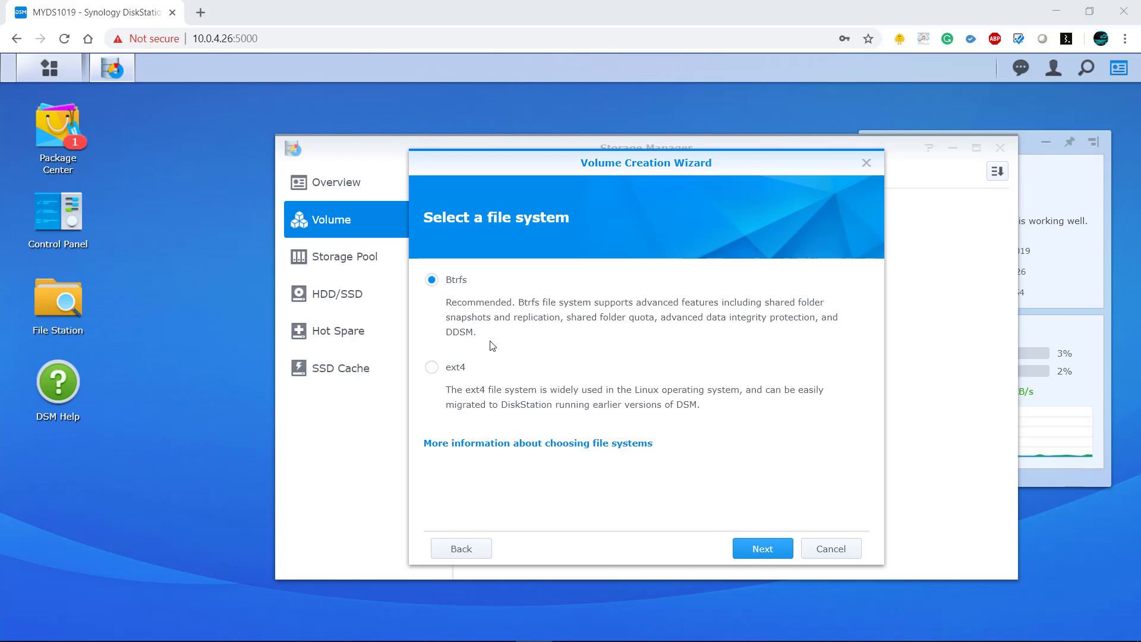
left_click(754, 551)
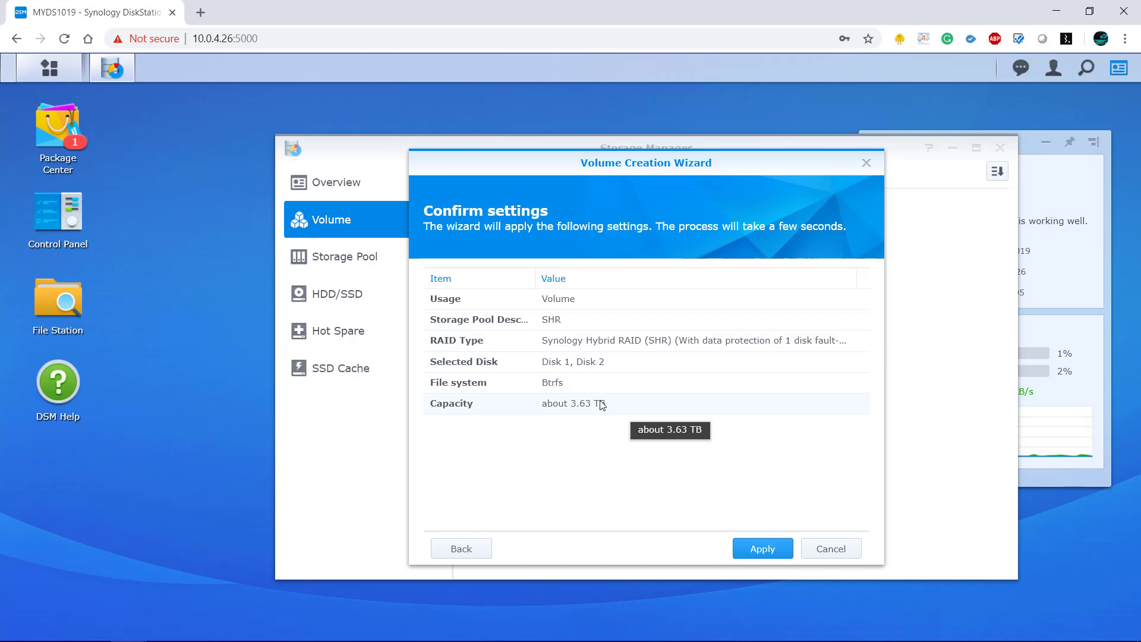
left_click(762, 554)
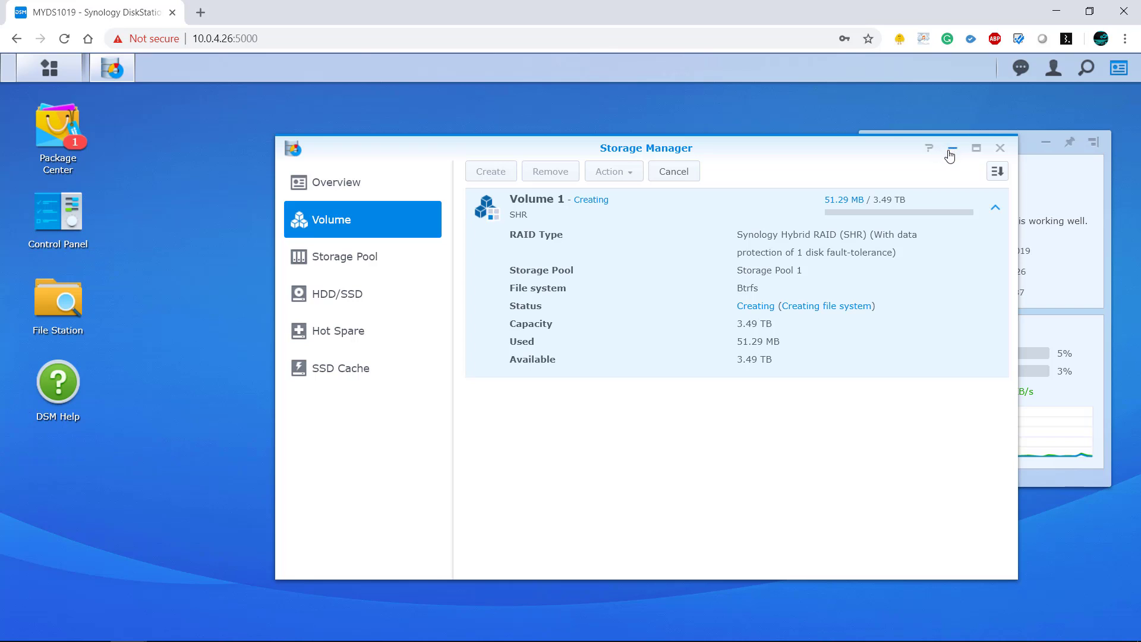
Step: Minimize Storage Manager and add the Storage and Connected Users widgets to the panel
left_click(952, 150)
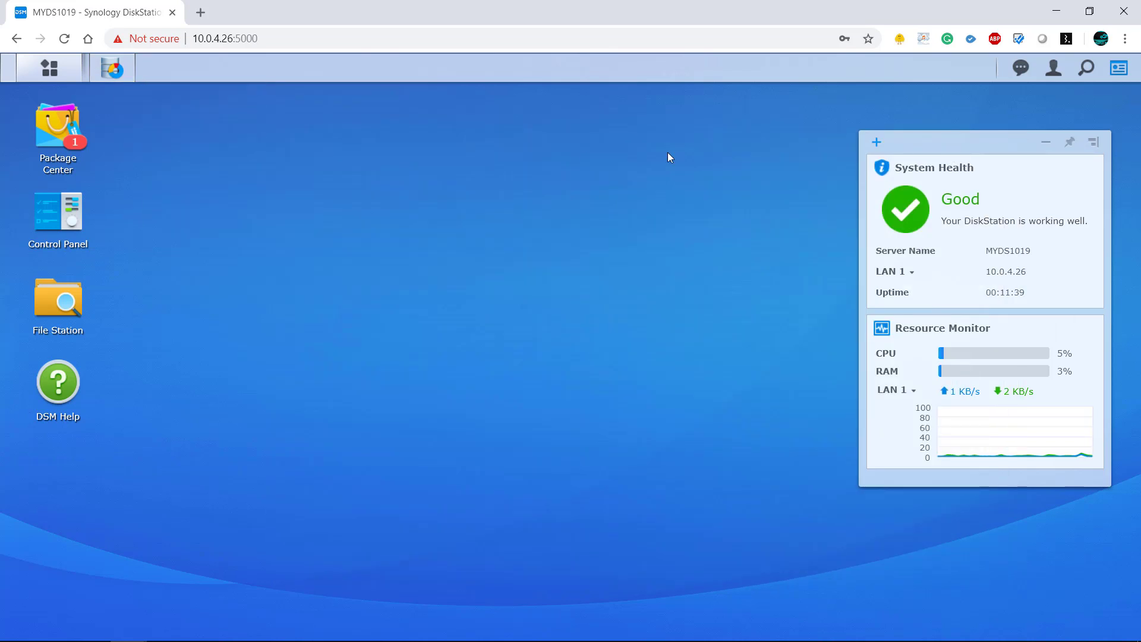
left_click_drag(968, 150, 970, 130)
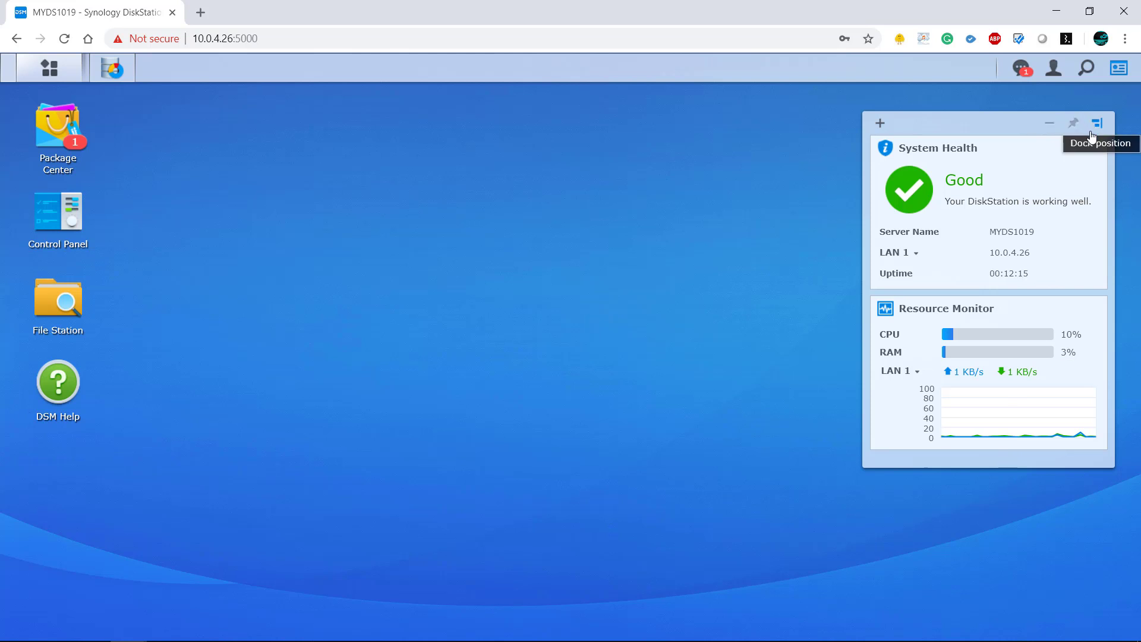
left_click(883, 129)
left_click(917, 189)
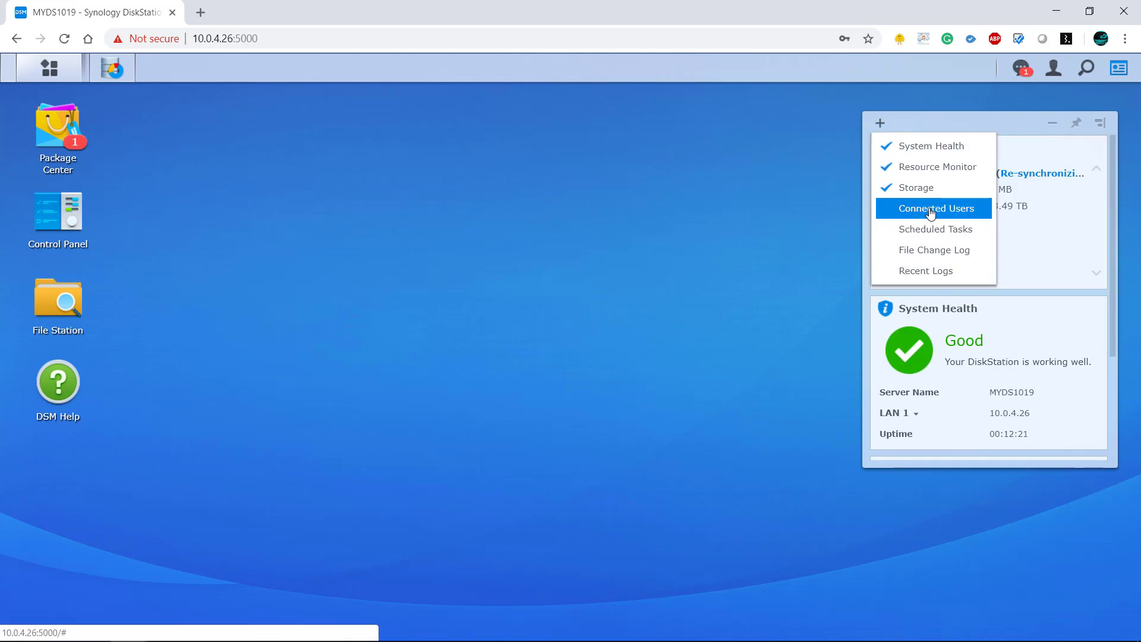
left_click(931, 208)
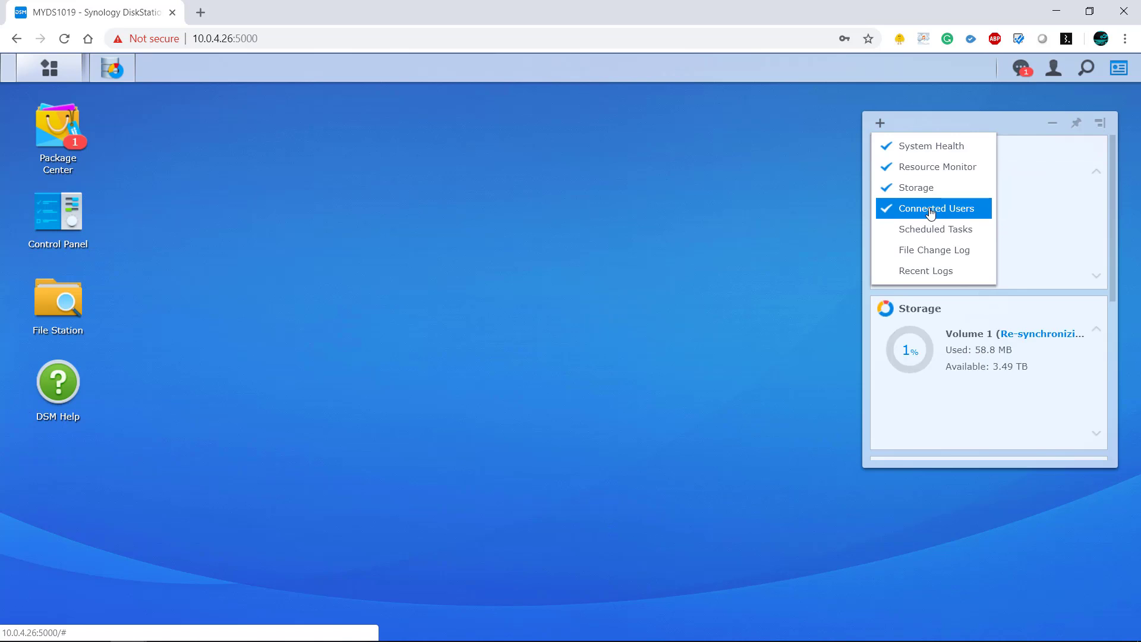
left_click(974, 470)
Step: Stretch the widget panel taller, move it up-right, hide and reshow it, then open account options
mouse_move(975, 469)
left_mouse_down()
mouse_move(973, 563)
mouse_move(983, 568)
left_mouse_up()
scroll(979, 429, "down", 2)
scroll(975, 425, "up", 3)
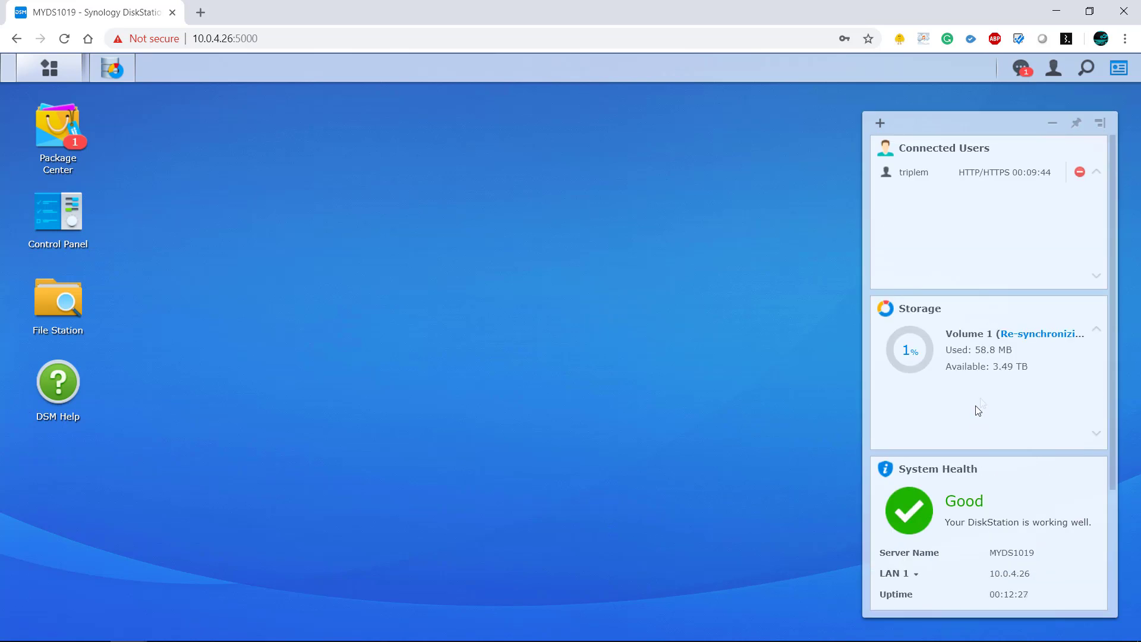
left_click_drag(1022, 128, 1032, 113)
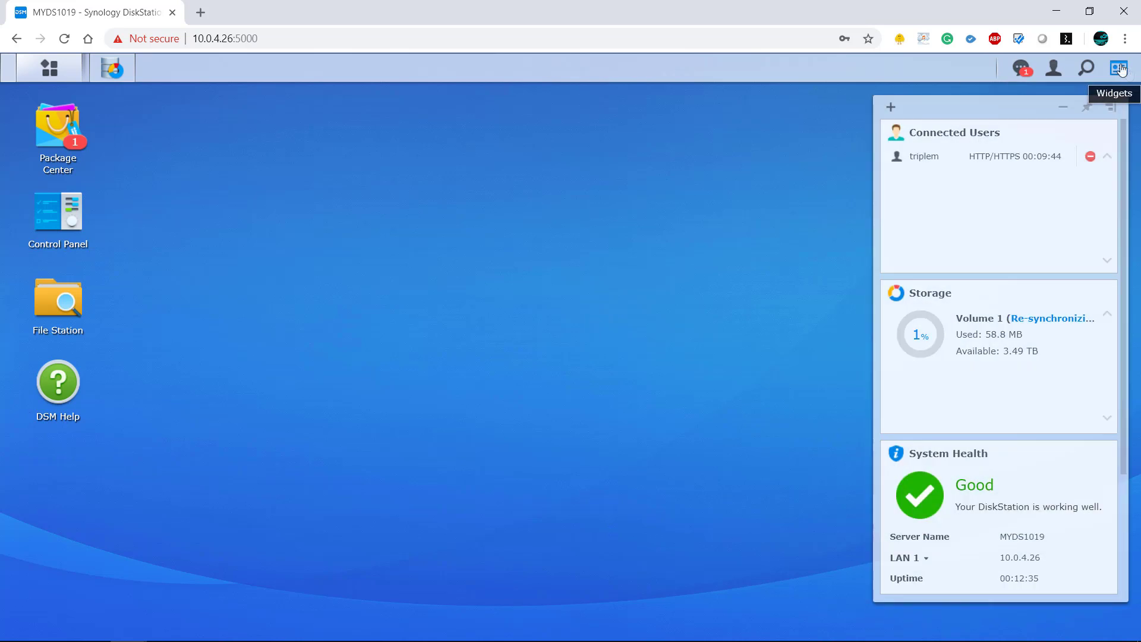
left_click(1120, 70)
left_click(1120, 69)
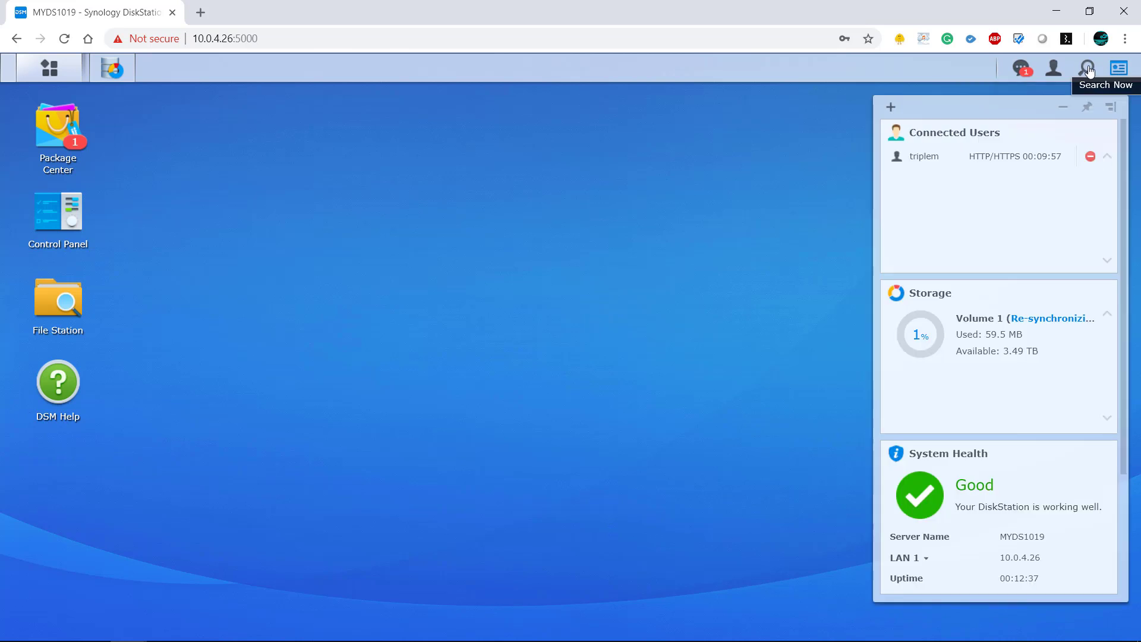
left_click(1053, 71)
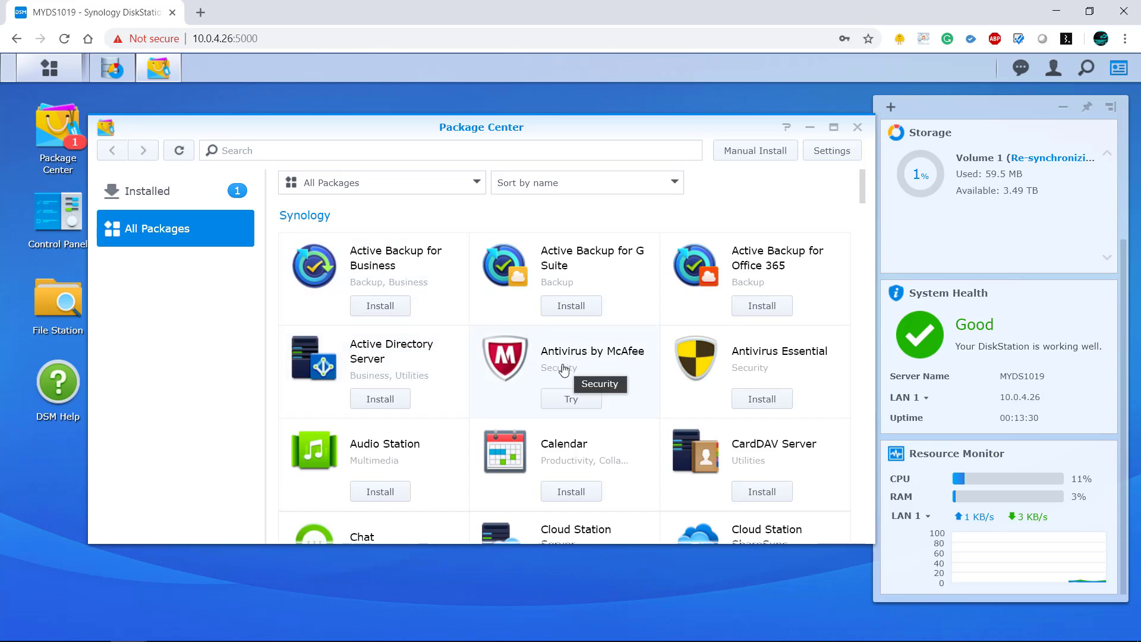
scroll(596, 368, "down", 2)
scroll(595, 369, "down", 2)
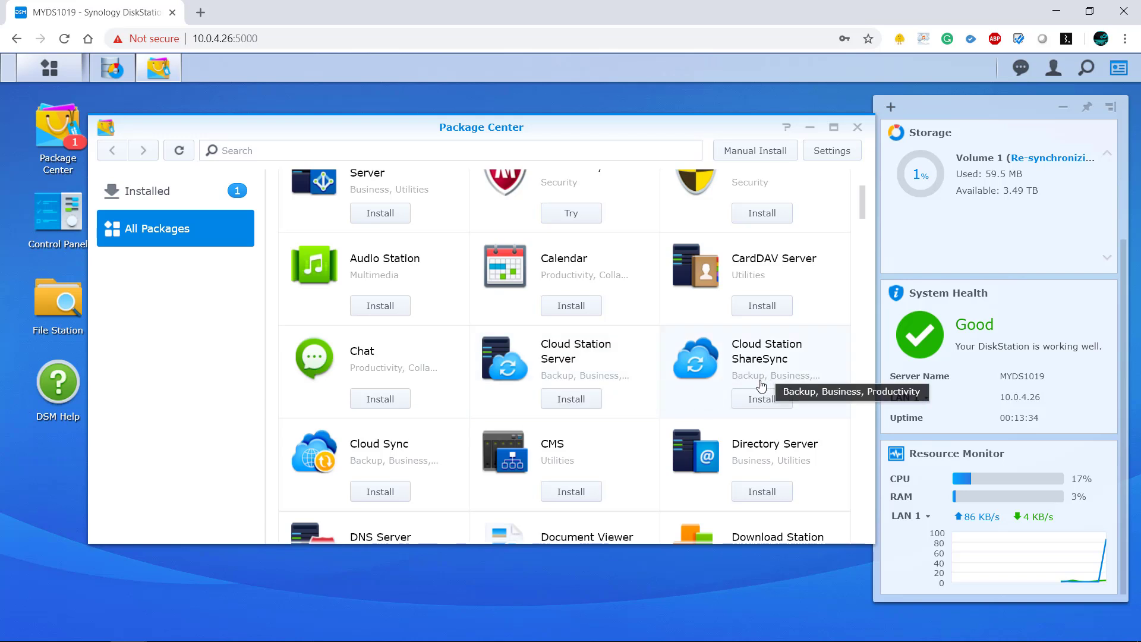
scroll(760, 390, "down", 4)
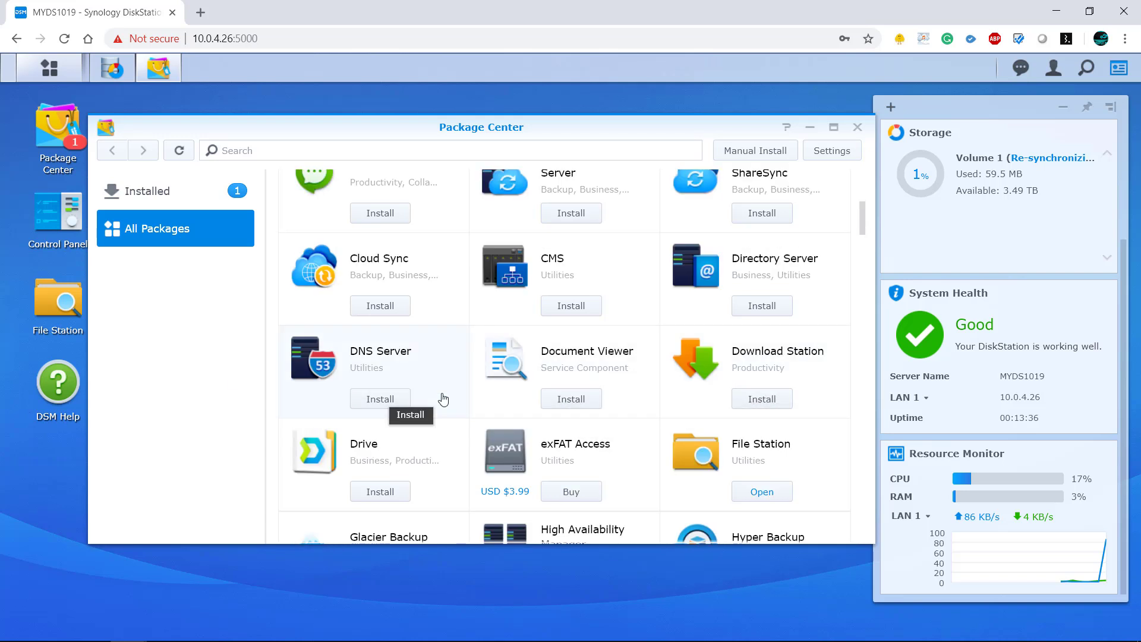
scroll(601, 400, "down", 2)
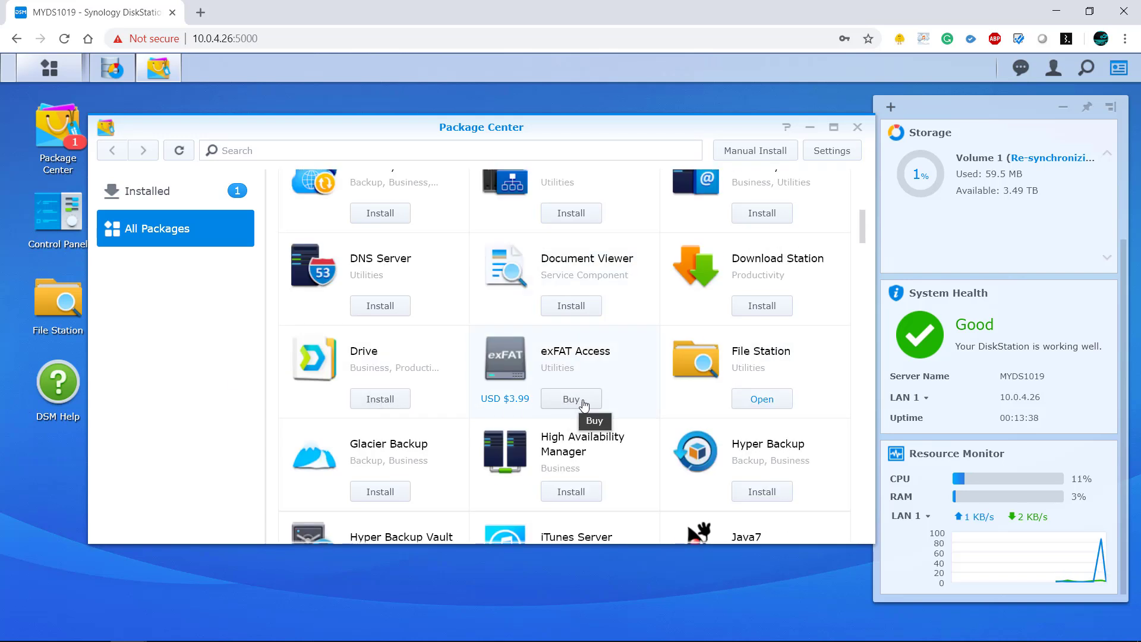
scroll(762, 304, "down", 6)
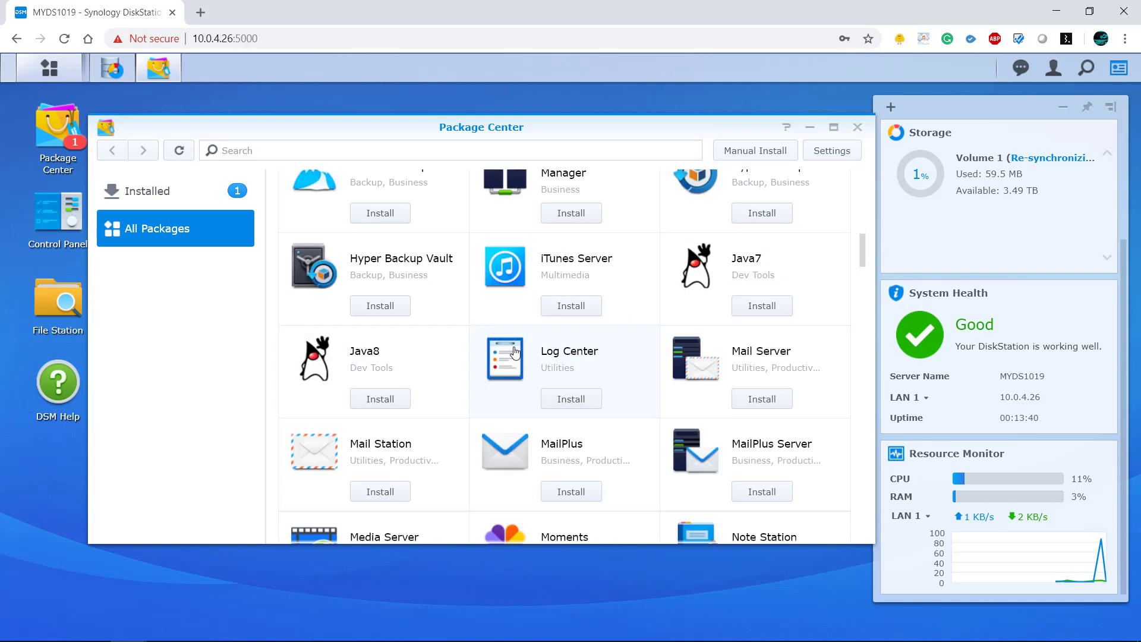
scroll(511, 354, "down", 4)
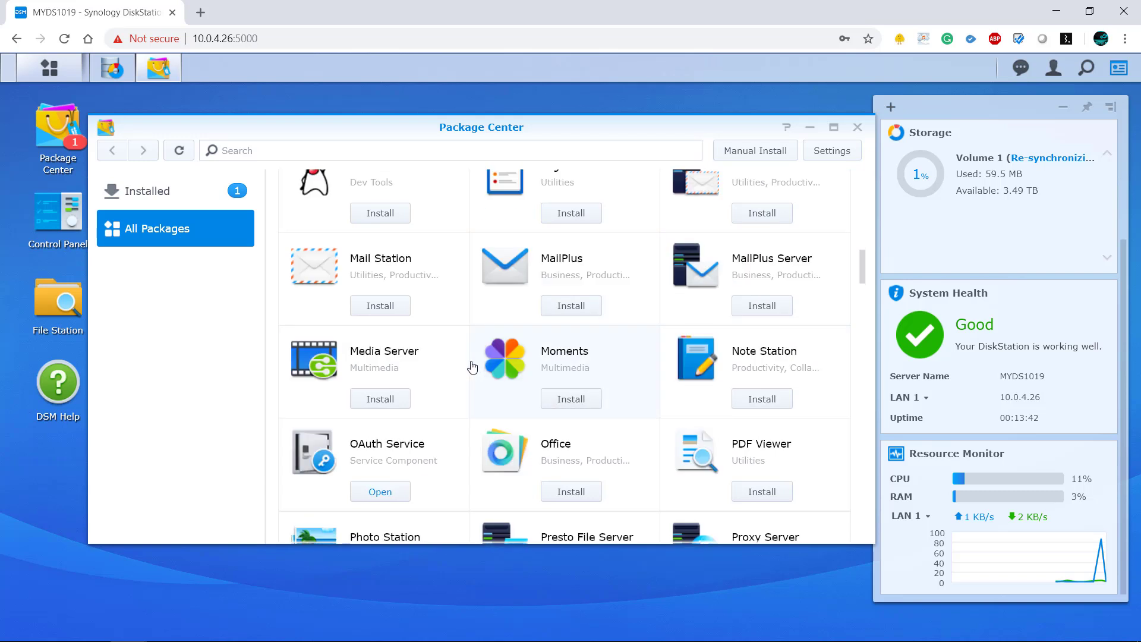
scroll(410, 380, "down", 4)
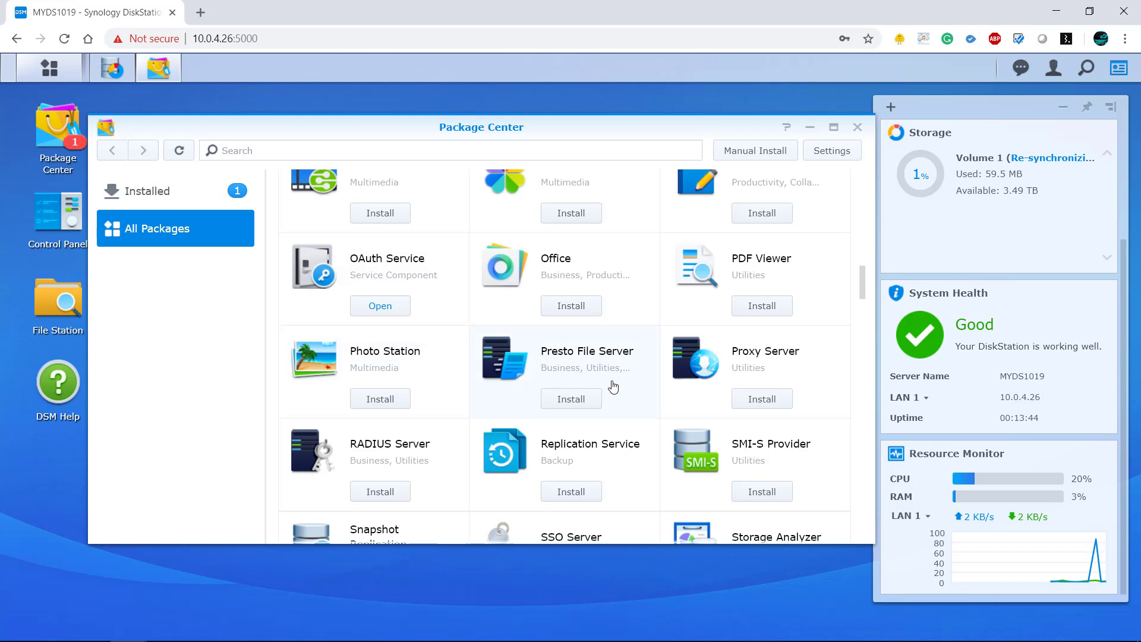
scroll(606, 385, "down", 8)
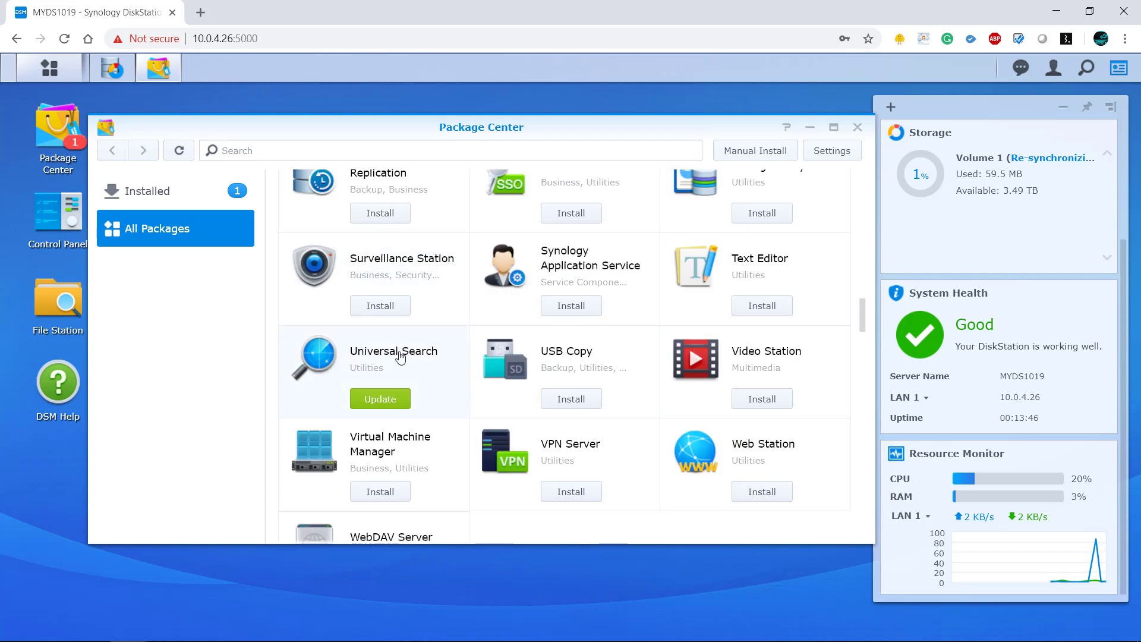
scroll(636, 392, "down", 2)
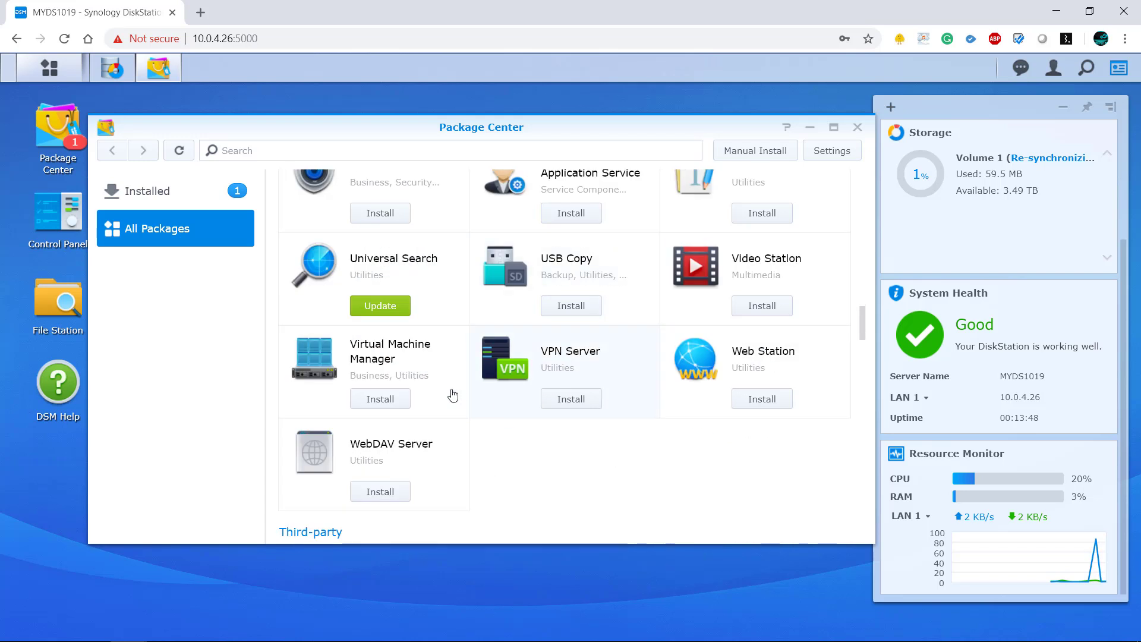
scroll(395, 451, "down", 5)
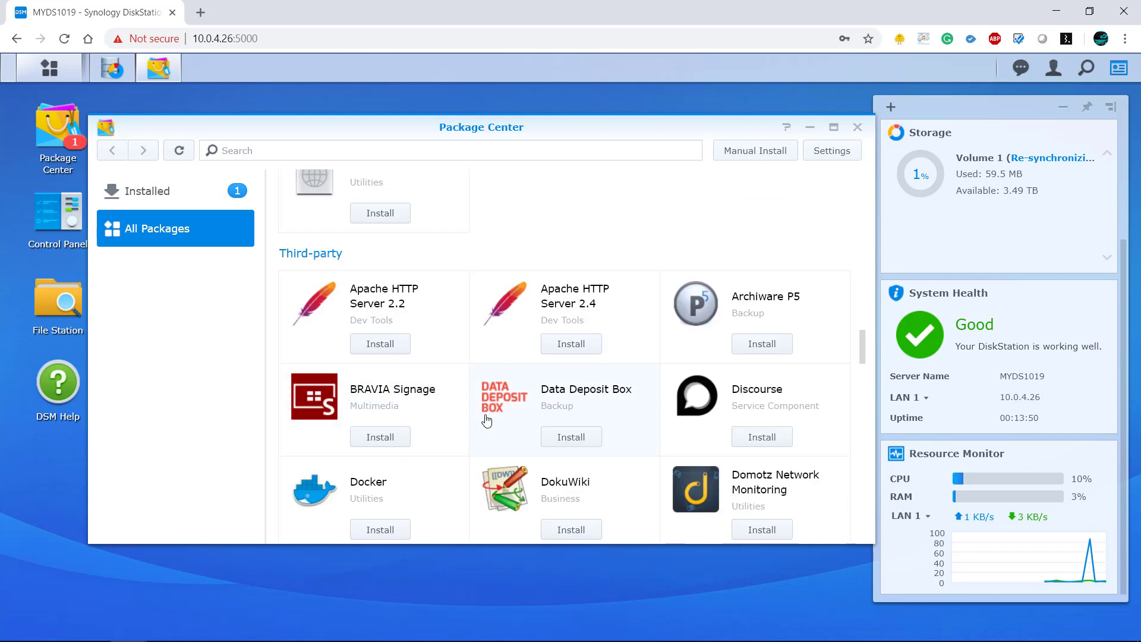
scroll(489, 419, "down", 10)
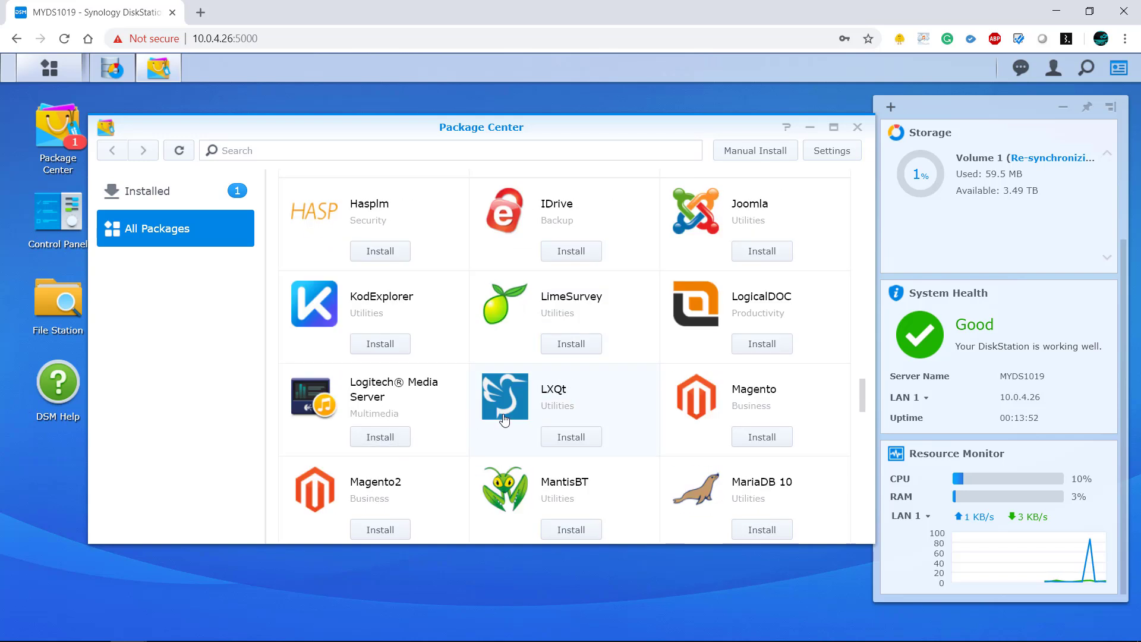
scroll(504, 420, "down", 3)
left_click(431, 148)
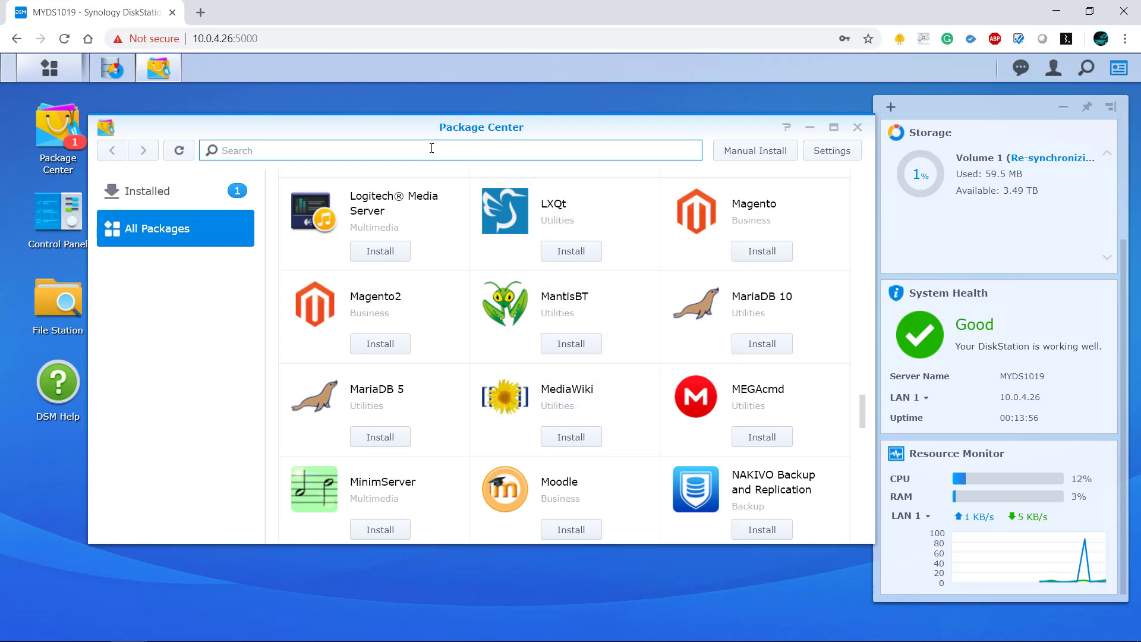
type("plex")
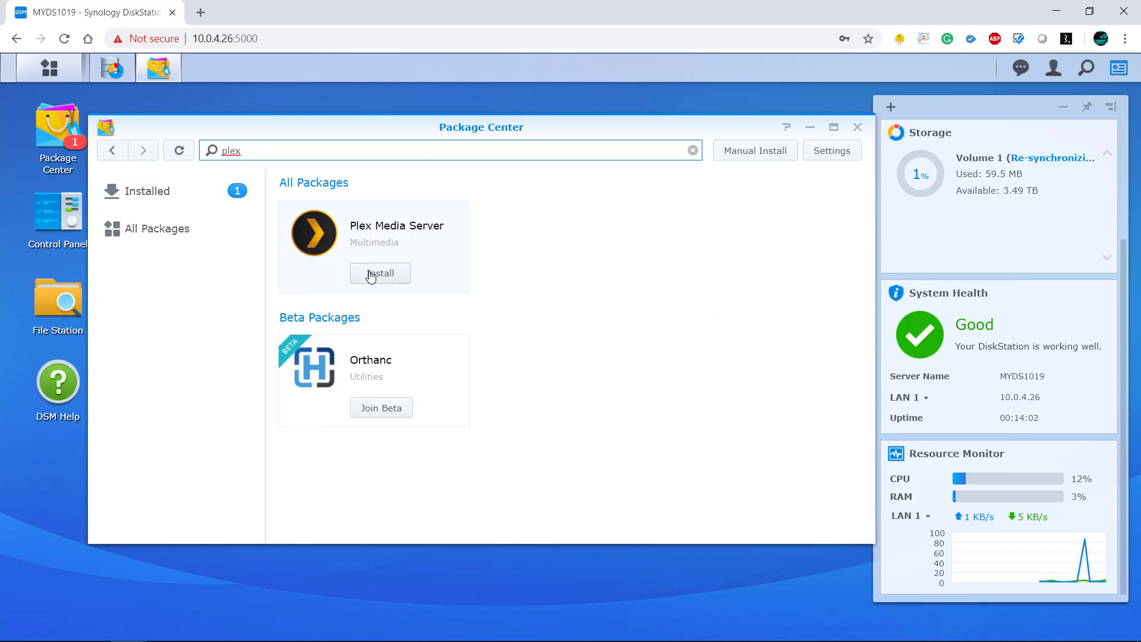
key("Escape")
scroll(630, 362, "down", 10)
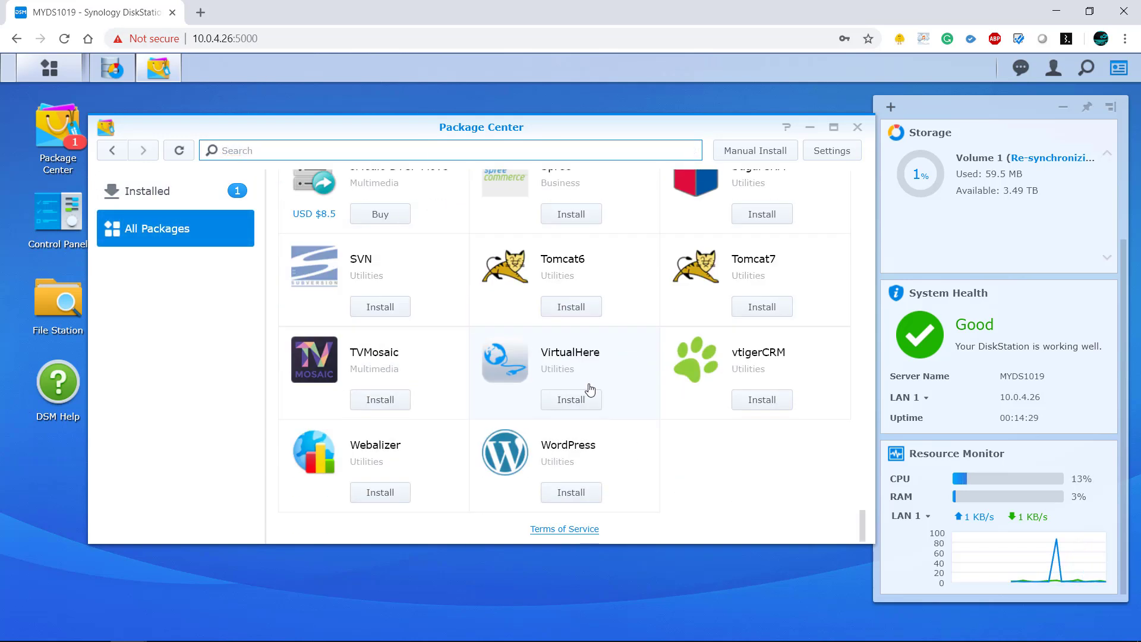
scroll(571, 386, "up", 12)
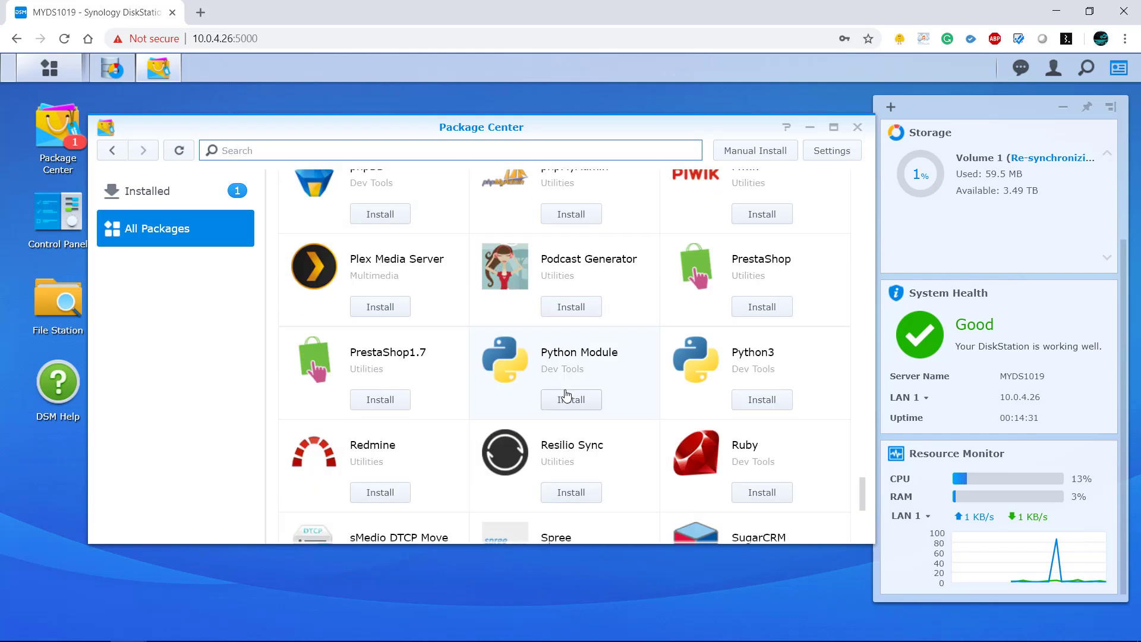
scroll(428, 363, "up", 5)
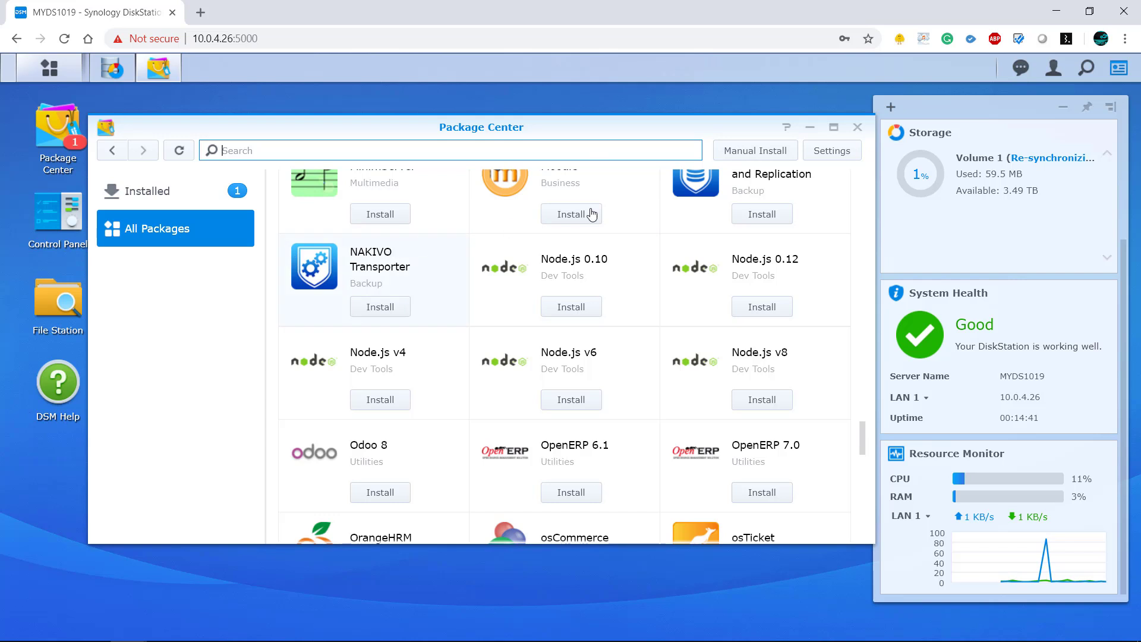
Step: Close Package Center and open Control Panel, moving its window up and left
left_click(857, 126)
left_click(62, 225)
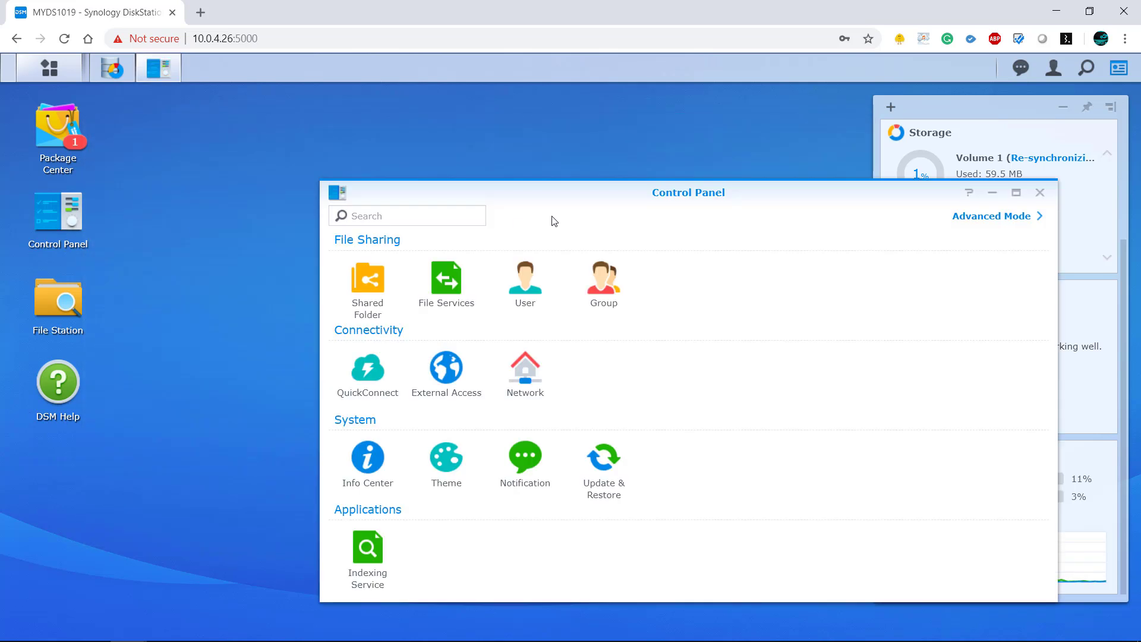
left_click_drag(619, 191, 399, 123)
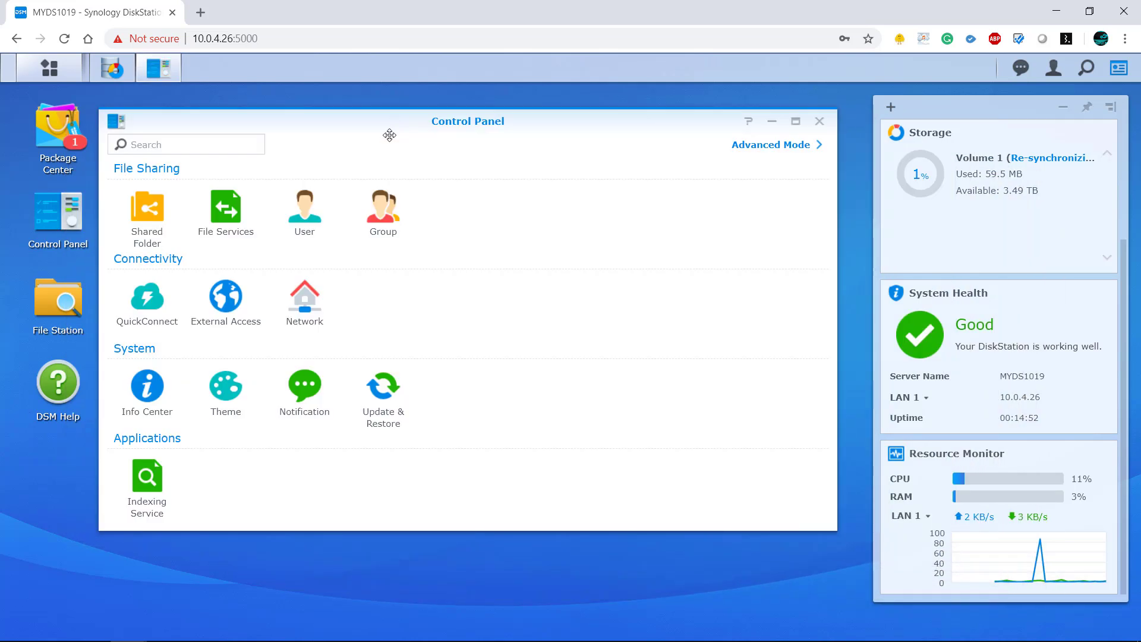
Step: Show Control Panel's Shared Folder section, listing 0 items, and browse the sidebar
left_click(153, 215)
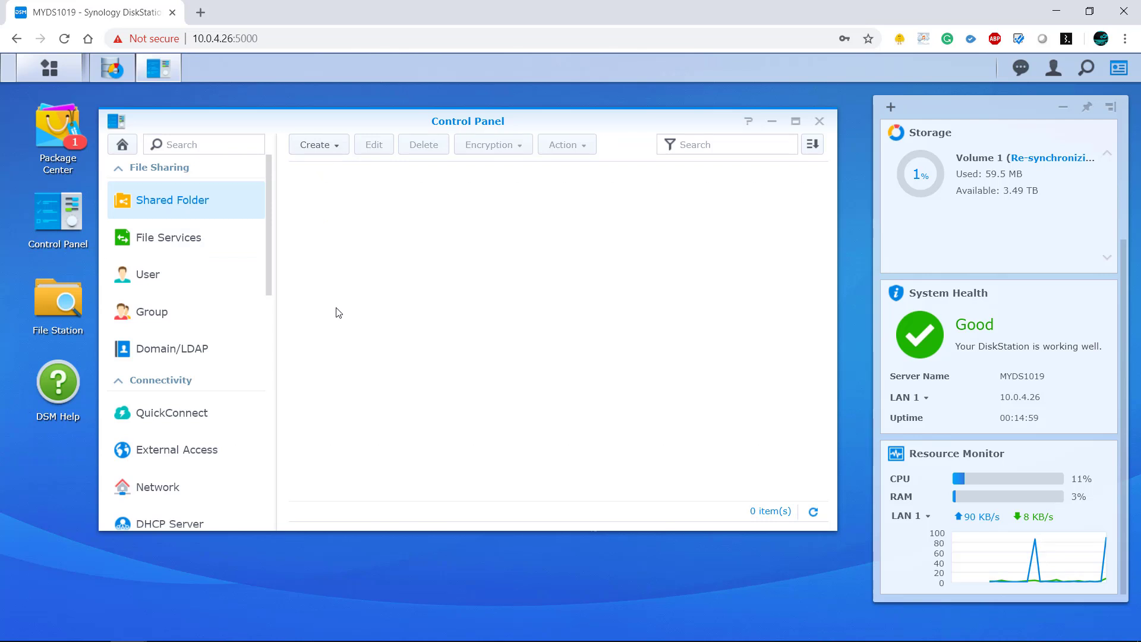
scroll(235, 323, "down", 2)
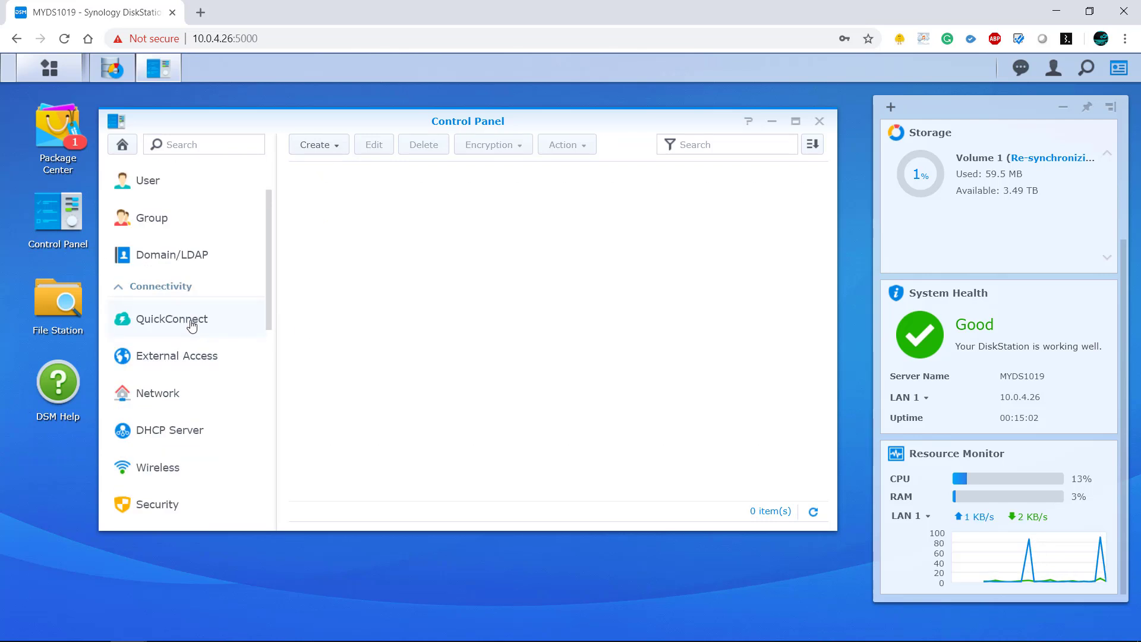
scroll(188, 331, "down", 2)
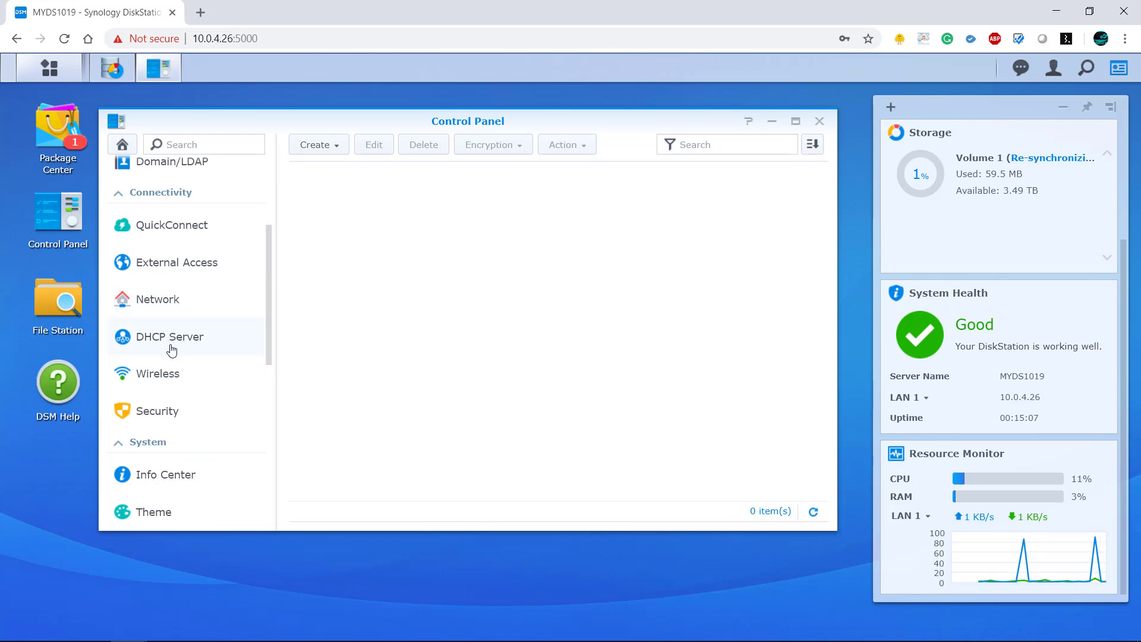
scroll(174, 386, "down", 2)
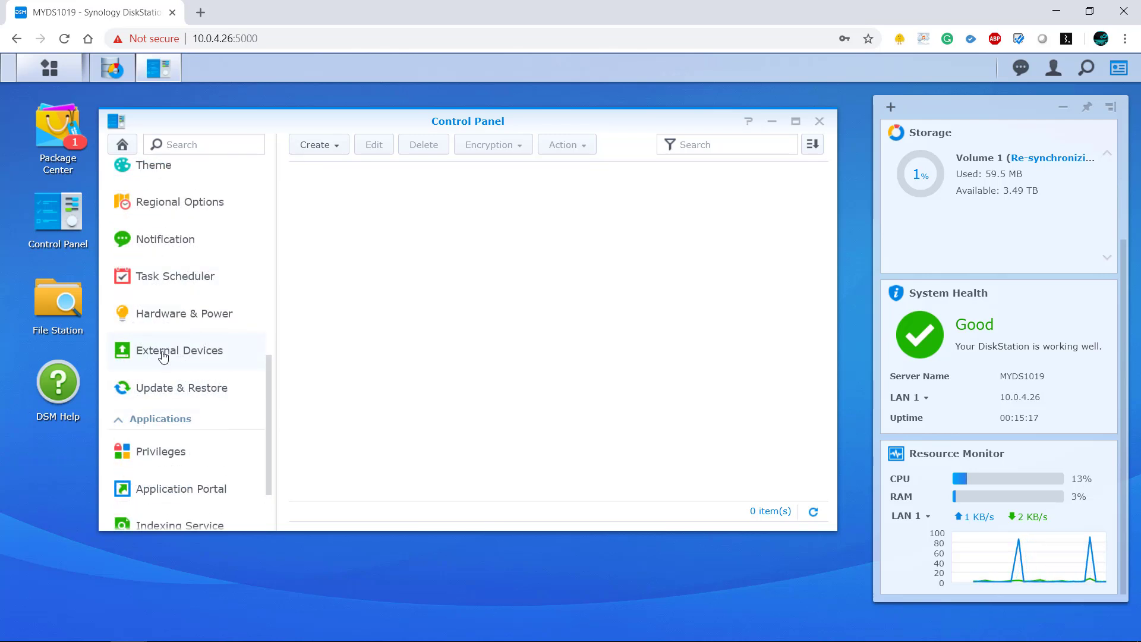
scroll(173, 338, "down", 2)
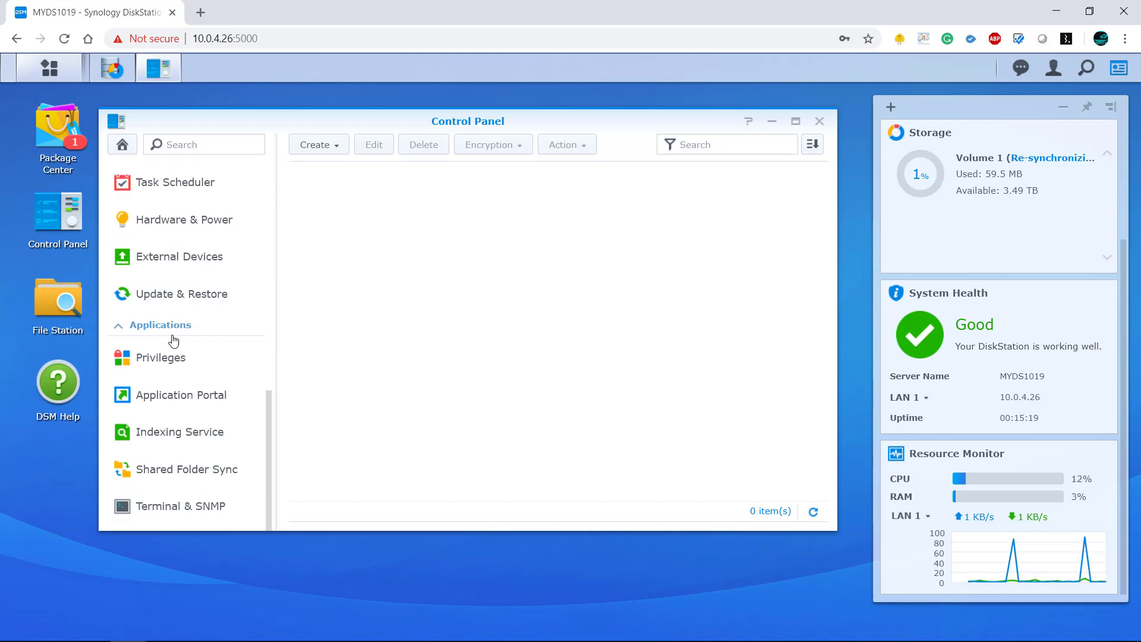
scroll(191, 372, "up", 5)
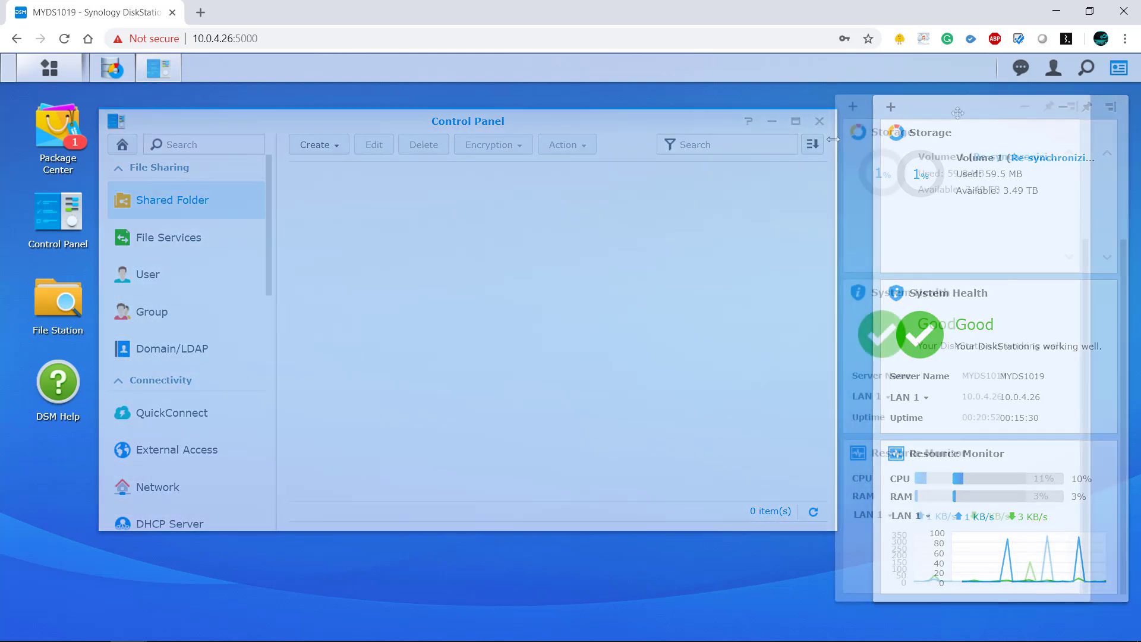